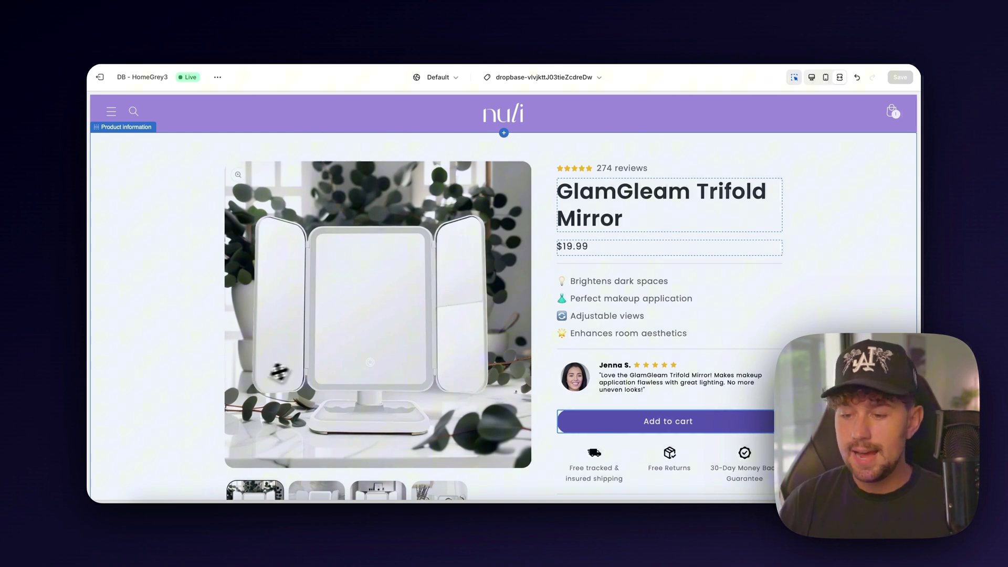
# Step: Scroll down and back up the GlamGleam Trifold Mirror product page in Shopify
pyautogui.scroll(-1, 307, 357)
pyautogui.scroll(-1, 307, 356)
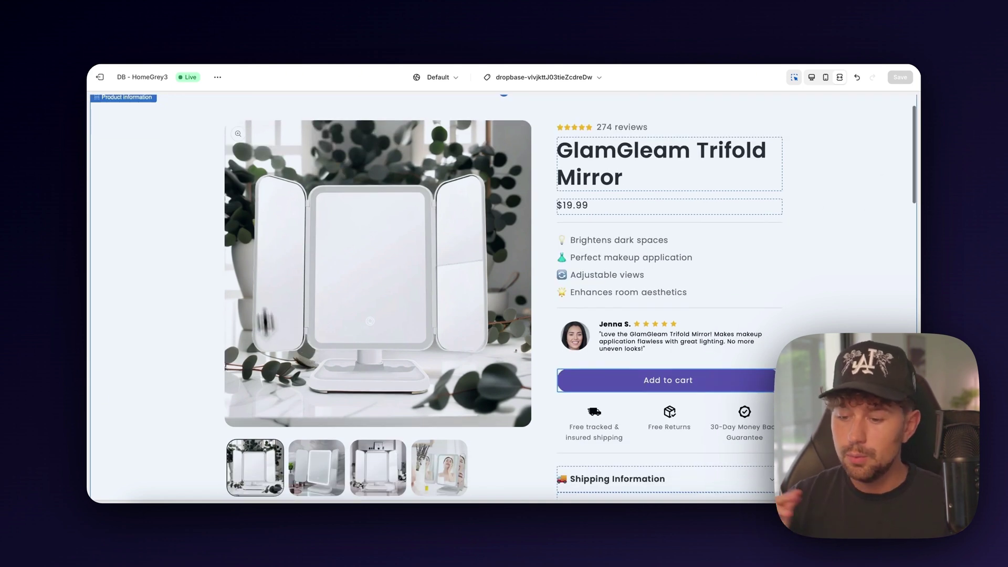
pyautogui.scroll(1, 450, 396)
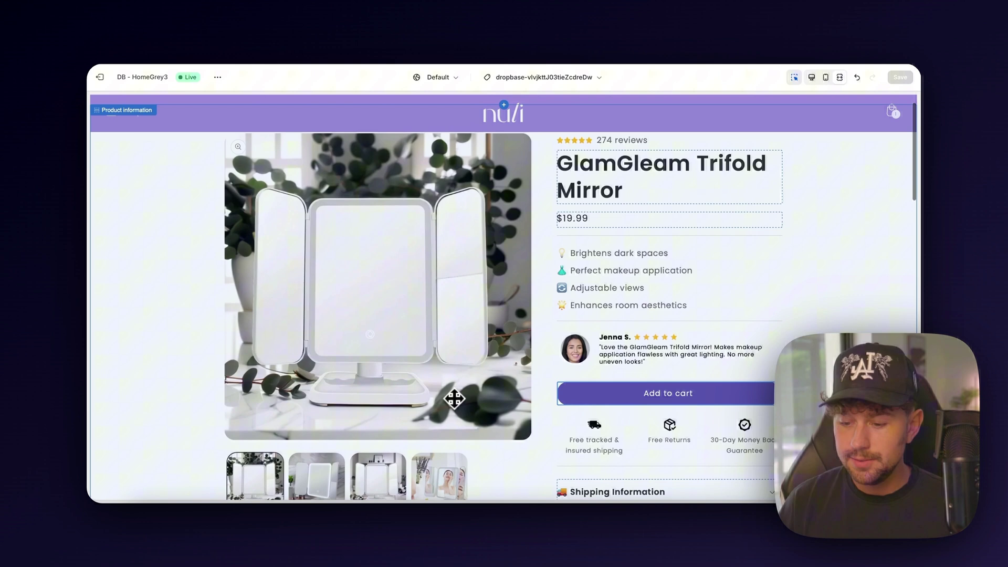
pyautogui.scroll(1, 491, 403)
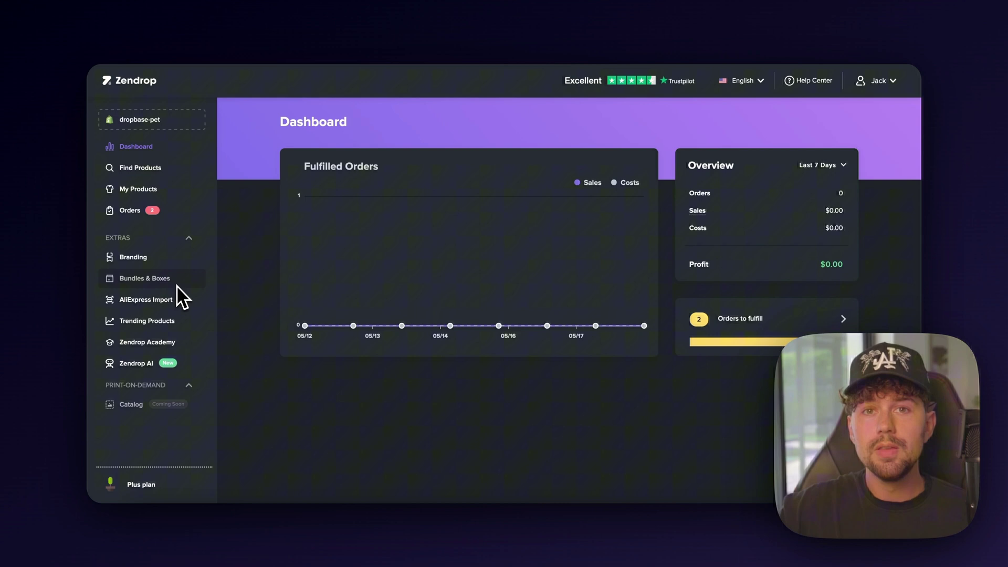
# Step: Open Trending Products from the Zendrop sidebar and scroll through the product grid
pyautogui.click(167, 323)
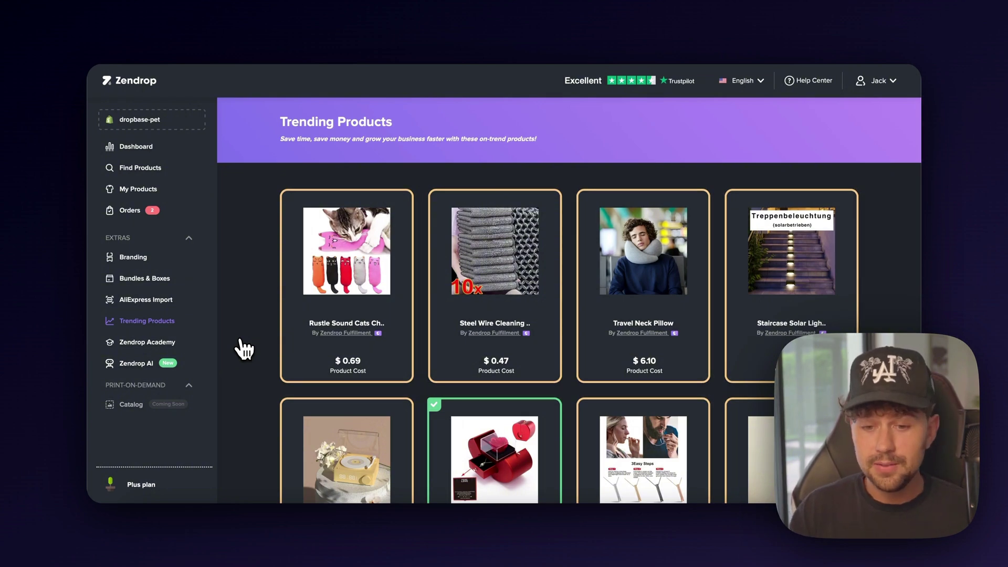
pyautogui.scroll(-10, 423, 247)
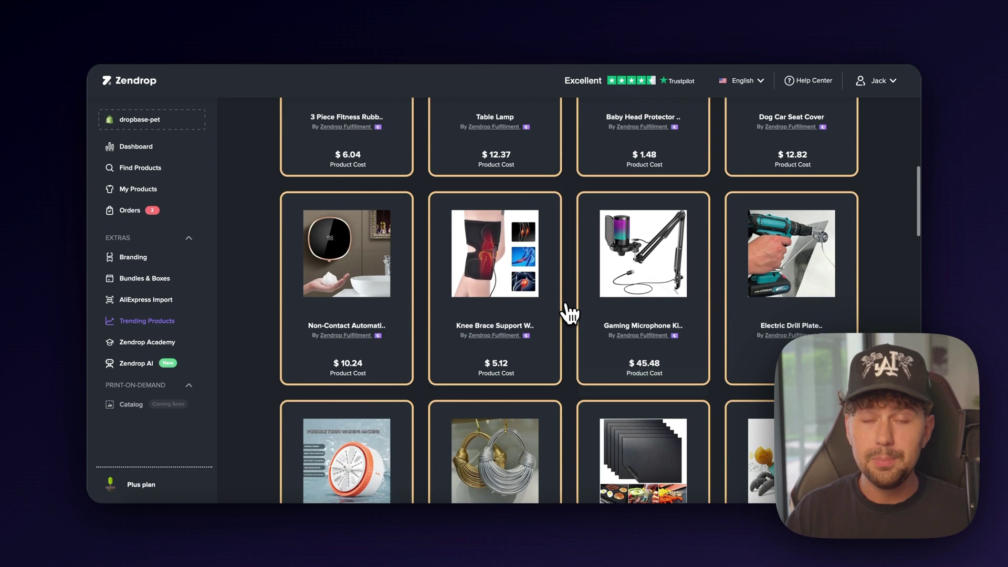
pyautogui.scroll(-3, 567, 313)
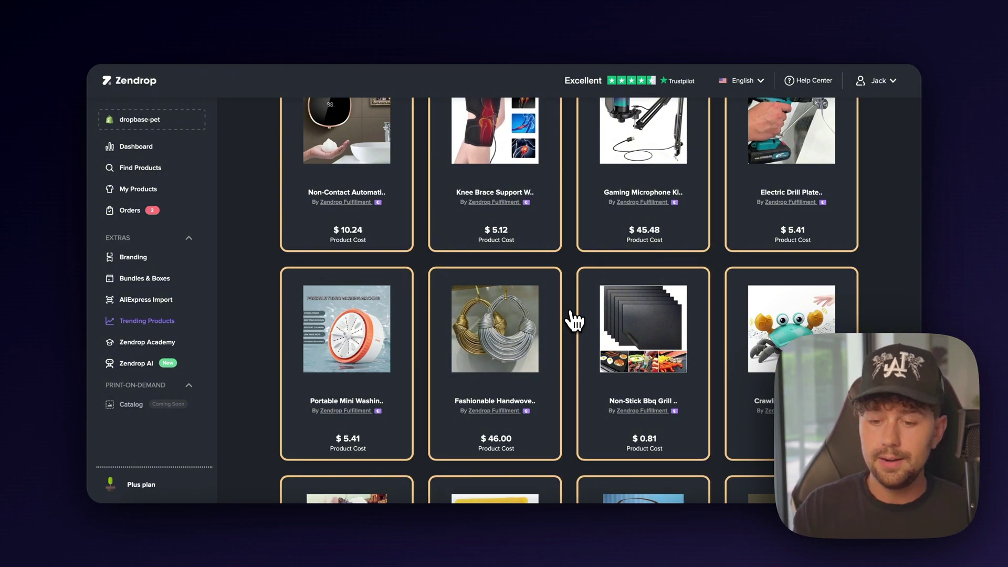
pyautogui.scroll(4, 575, 320)
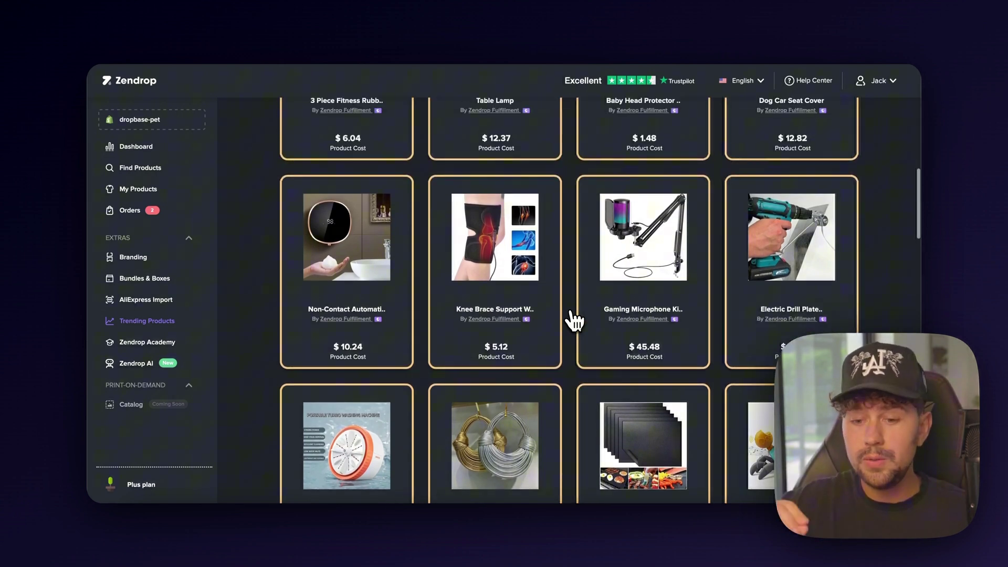
pyautogui.scroll(3, 574, 320)
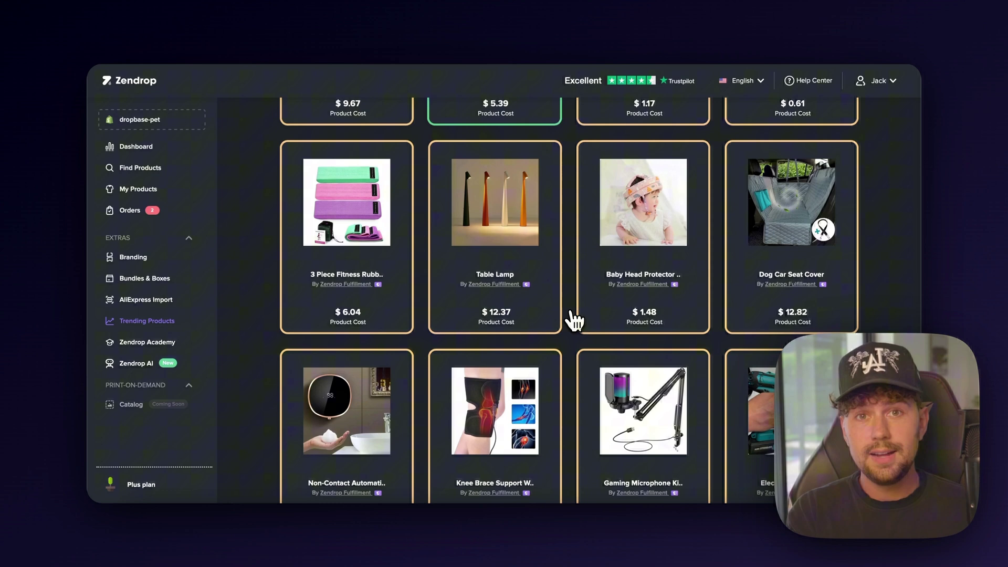
pyautogui.scroll(-5, 574, 368)
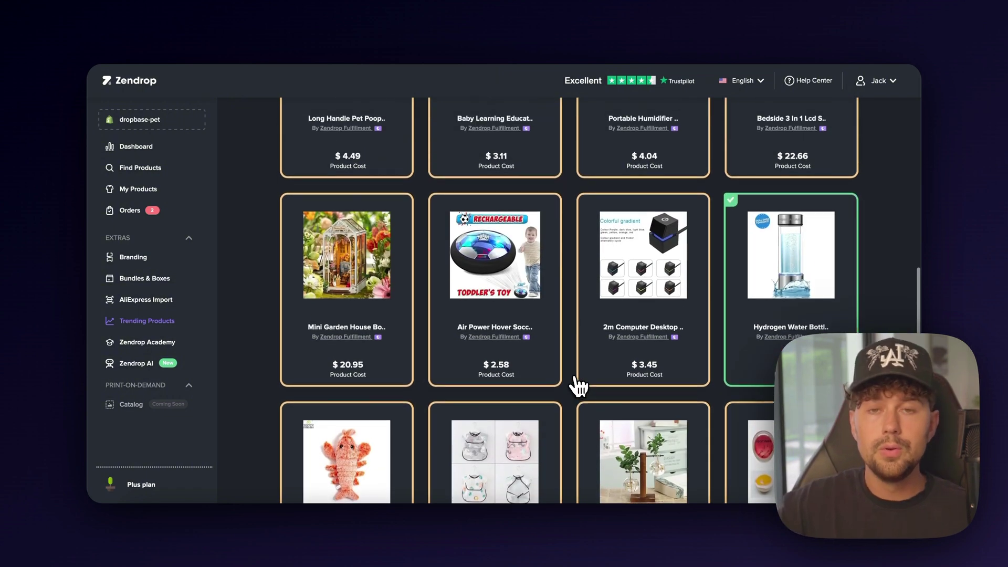
pyautogui.scroll(-5, 577, 386)
pyautogui.scroll(-10, 574, 399)
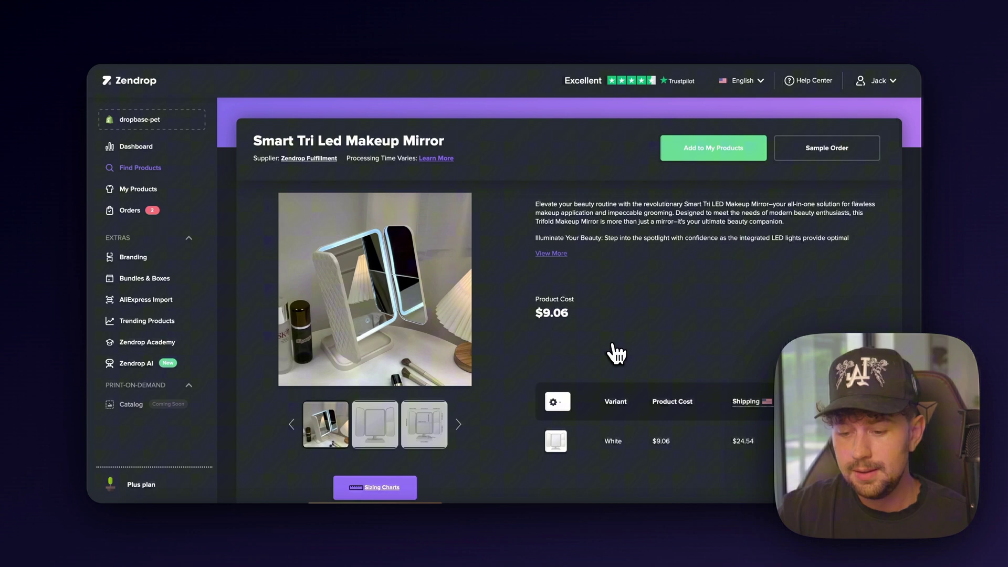
# Step: Flip through the Smart Tri Led Makeup Mirror's gallery photos using the thumbnails and right arrow
pyautogui.click(402, 423)
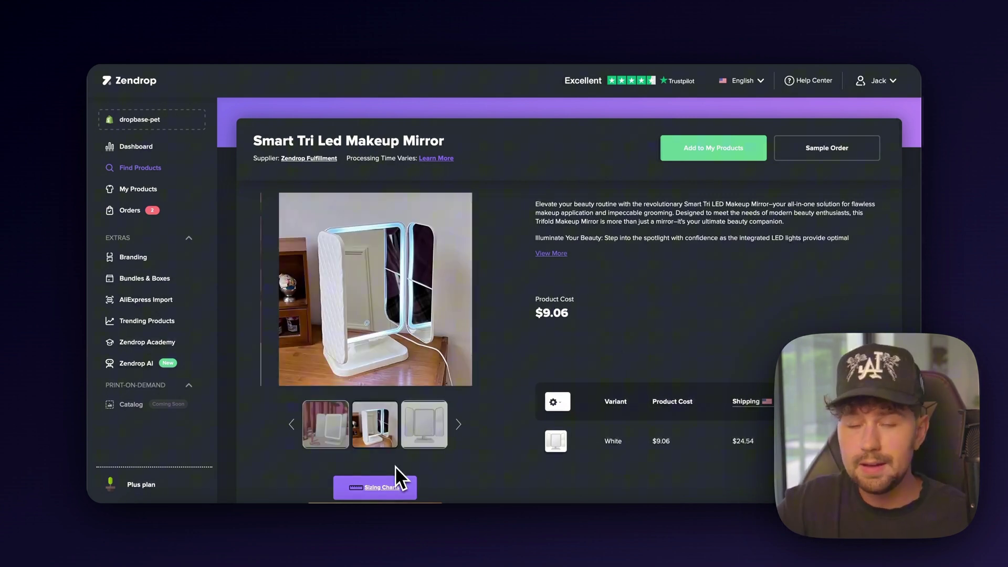
pyautogui.click(434, 448)
pyautogui.click(461, 430)
pyautogui.click(461, 431)
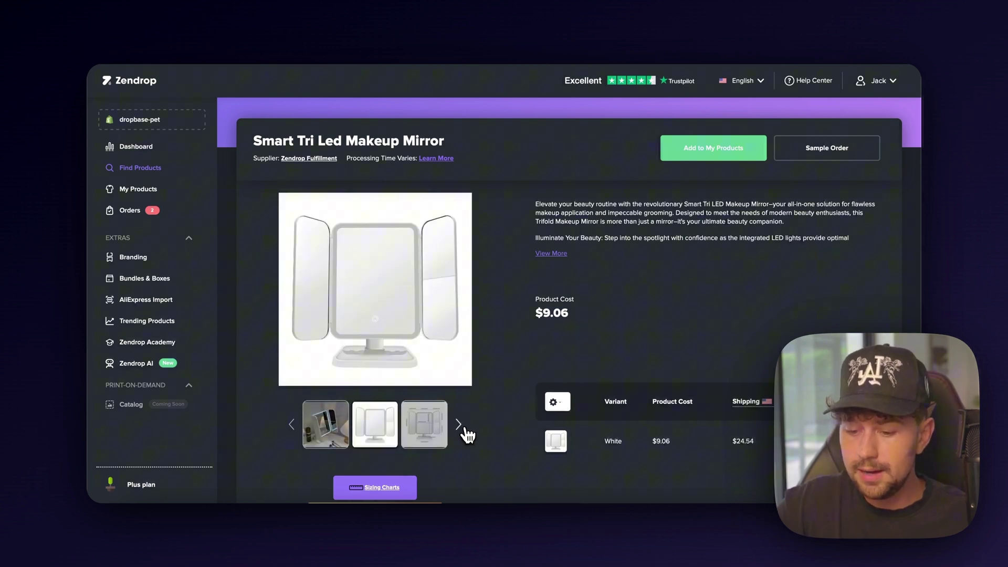
pyautogui.click(462, 429)
pyautogui.click(462, 430)
pyautogui.click(462, 429)
pyautogui.click(462, 429)
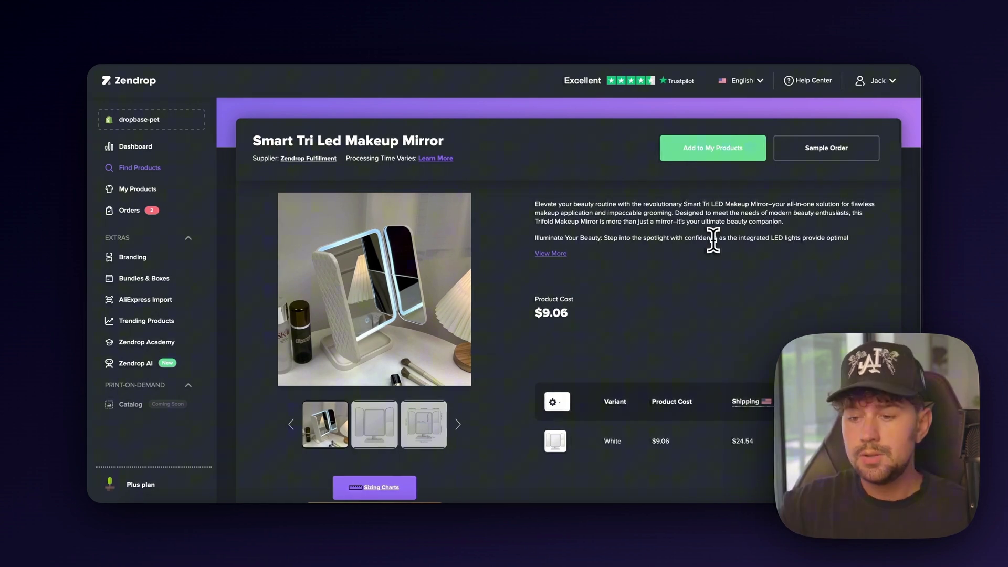
# Step: Select the Smart Tri Led Makeup Mirror title to copy it for the AliExpress search
pyautogui.moveTo(444, 141); pyautogui.dragTo(251, 140)
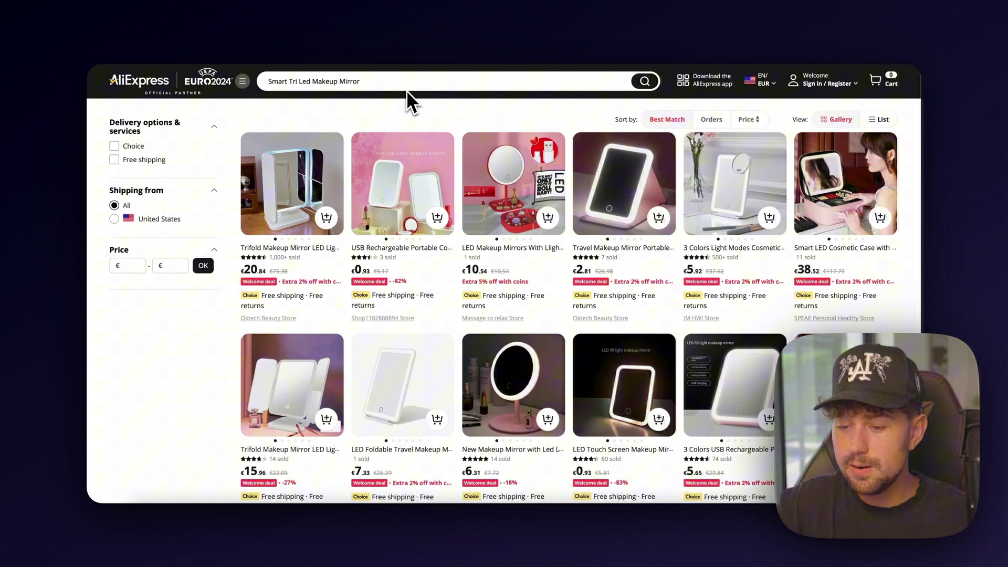
pyautogui.moveTo(270, 224)
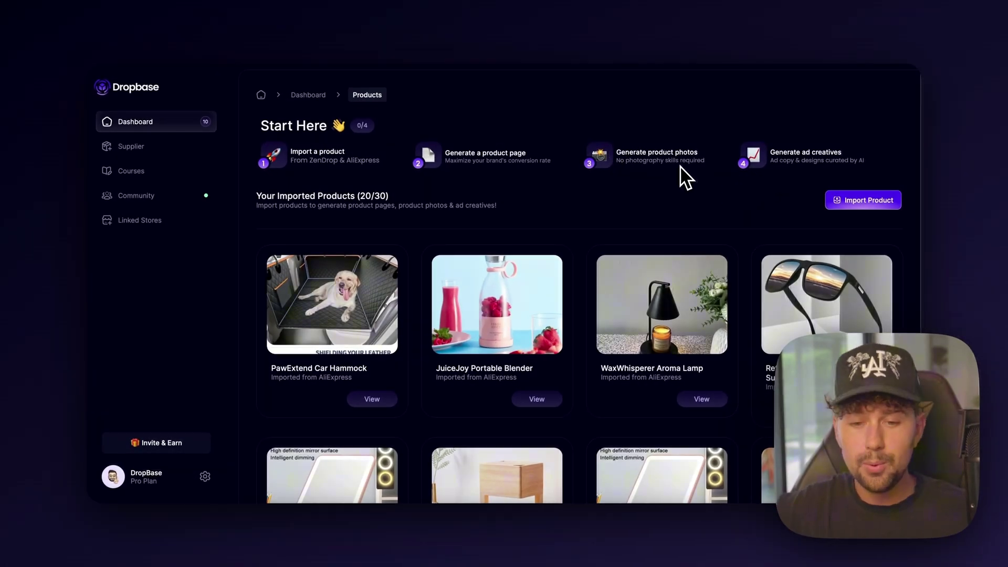
# Step: Import the trifold mirror into Dropbase using its AliExpress product URL
pyautogui.click(842, 202)
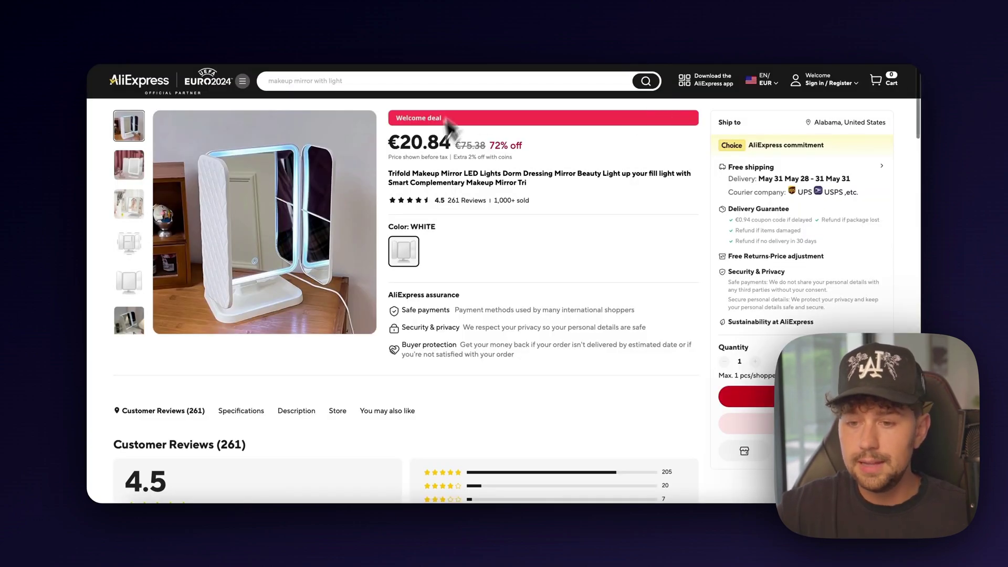
pyautogui.click(512, 45)
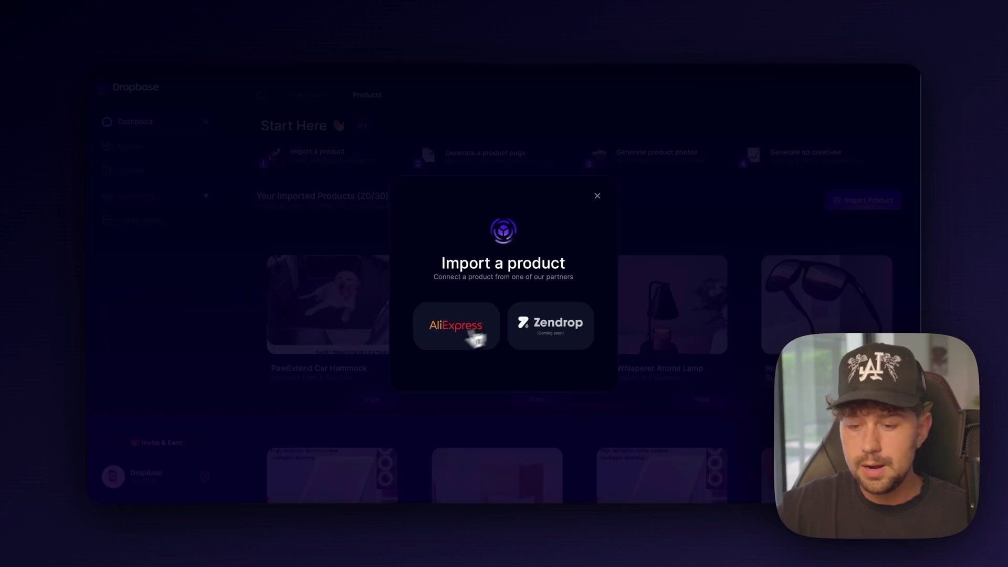
pyautogui.click(445, 342)
pyautogui.press('super+v')
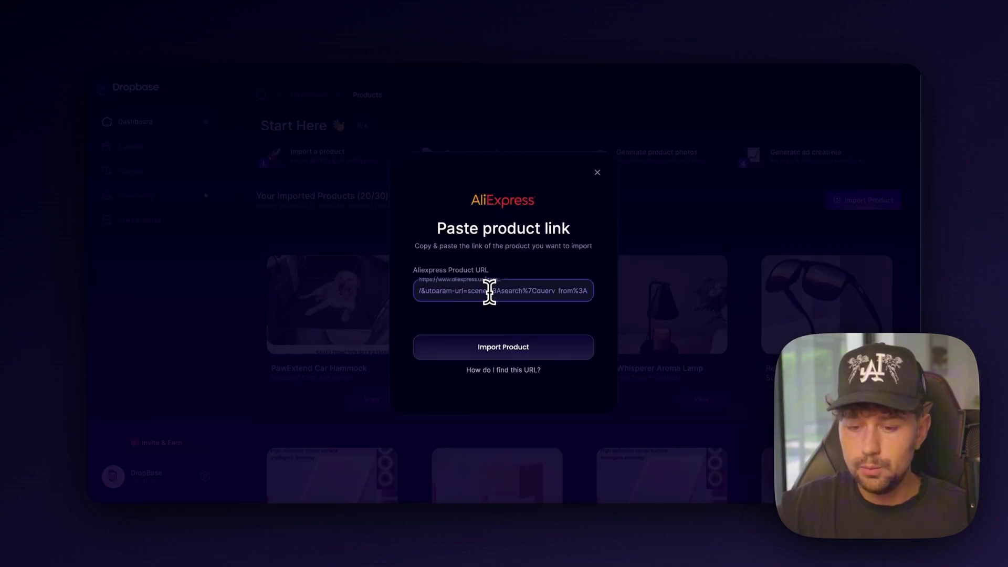
pyautogui.click(509, 355)
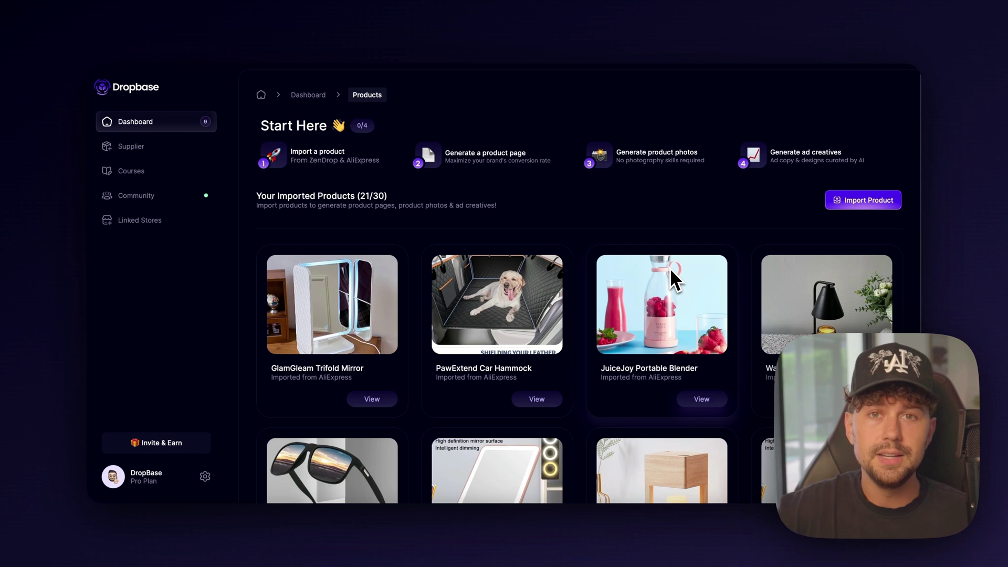
# Step: Open the GlamGleam Trifold Mirror card and choose the Product Page option
pyautogui.click(387, 397)
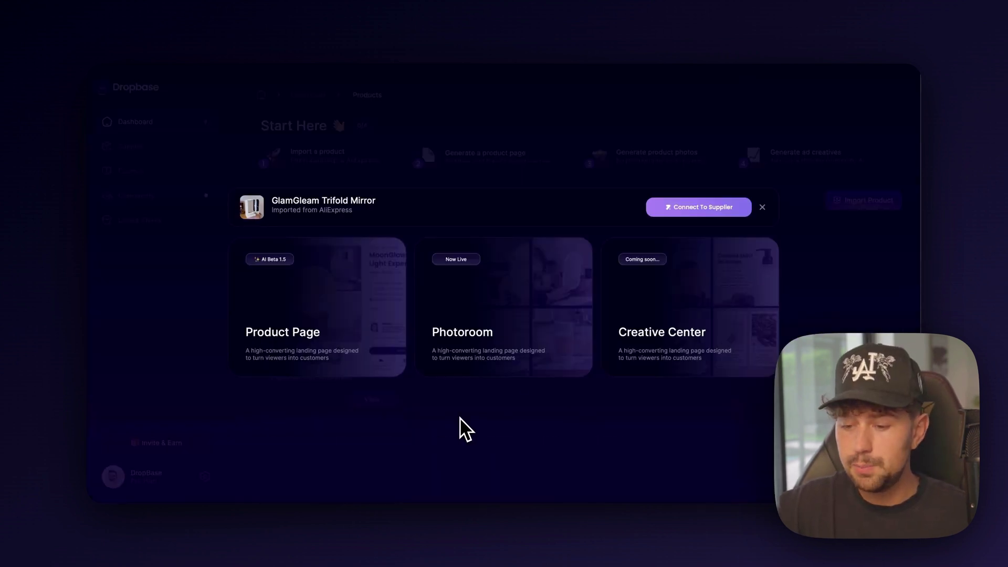
pyautogui.click(315, 333)
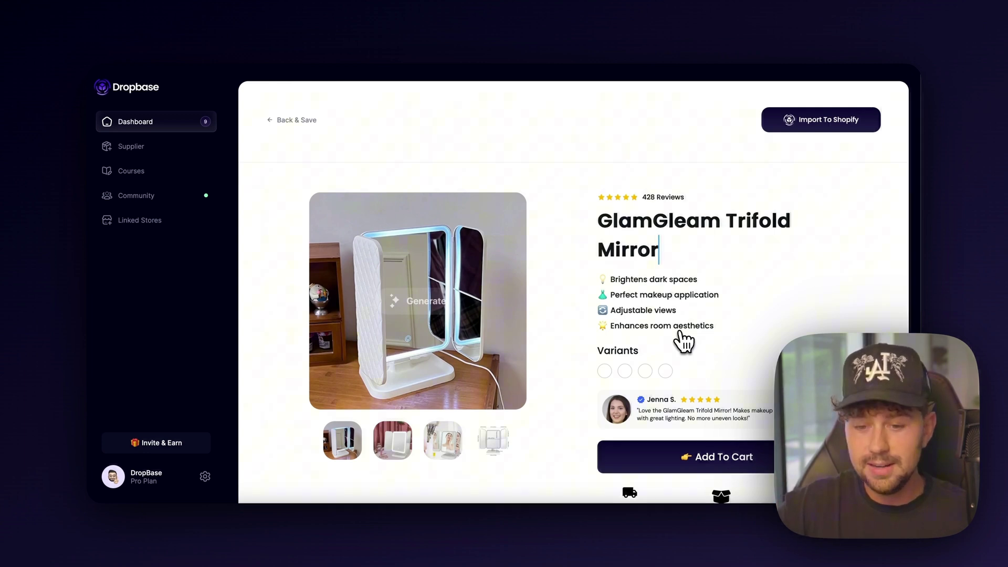
pyautogui.scroll(-1, 681, 336)
pyautogui.scroll(-1, 681, 336)
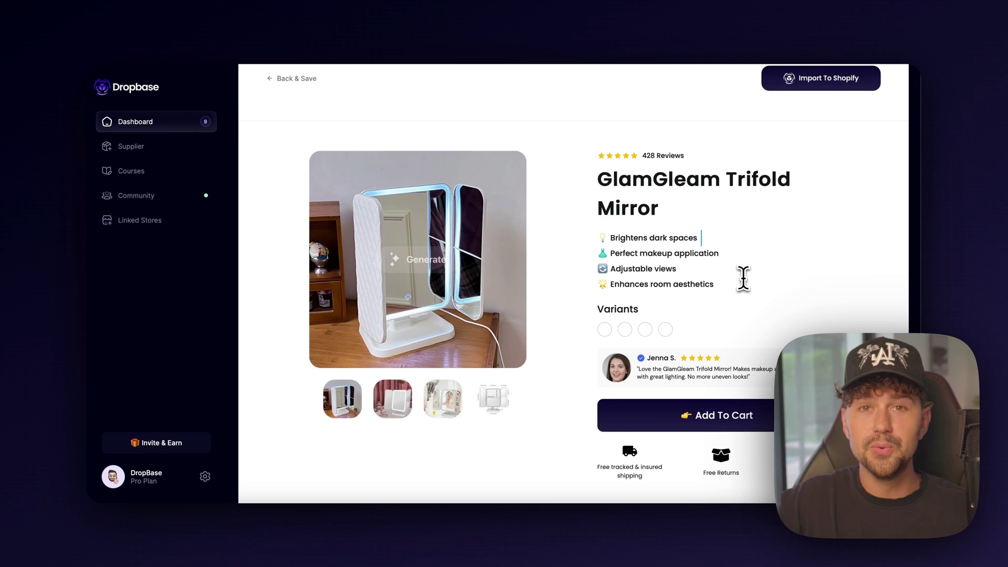
pyautogui.scroll(-1, 744, 278)
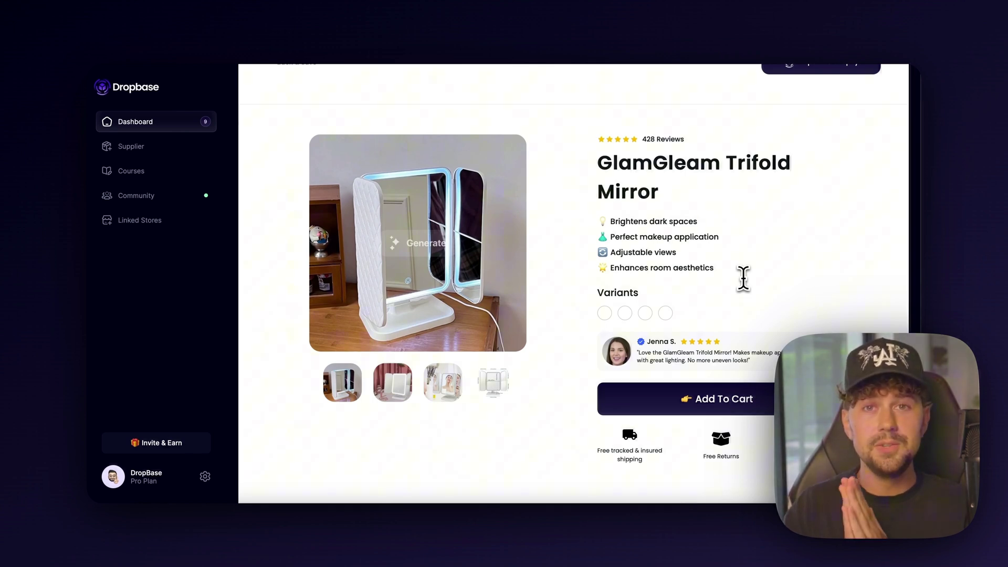
pyautogui.scroll(-3, 743, 278)
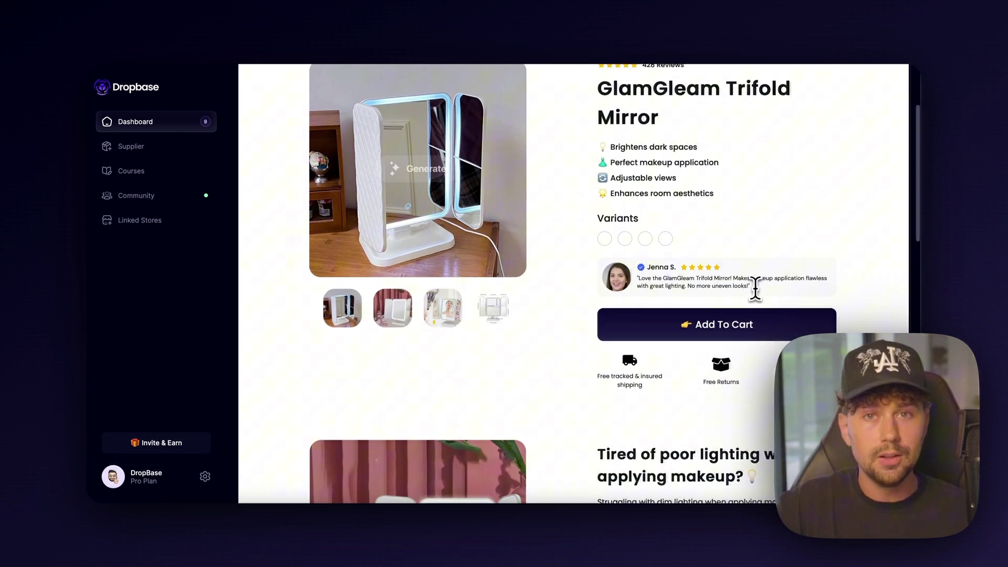
pyautogui.scroll(-1, 755, 287)
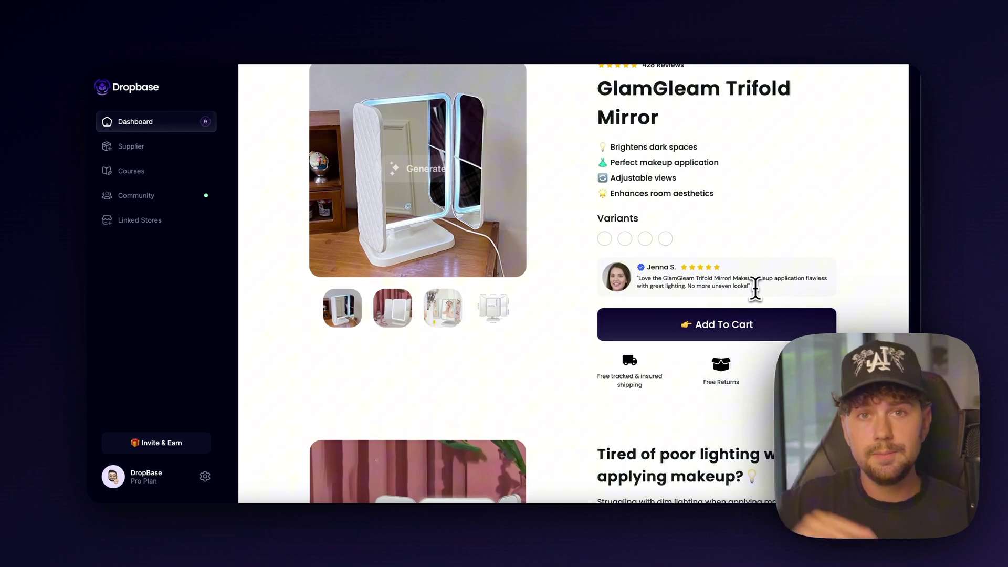
pyautogui.scroll(1, 754, 287)
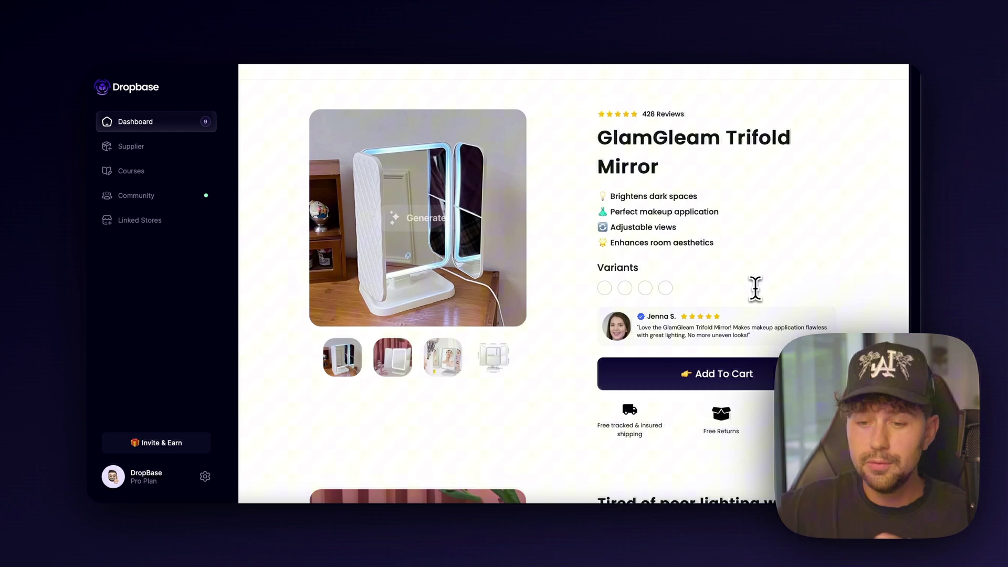
pyautogui.scroll(2, 569, 308)
pyautogui.scroll(-4, 569, 309)
pyautogui.scroll(-9, 568, 310)
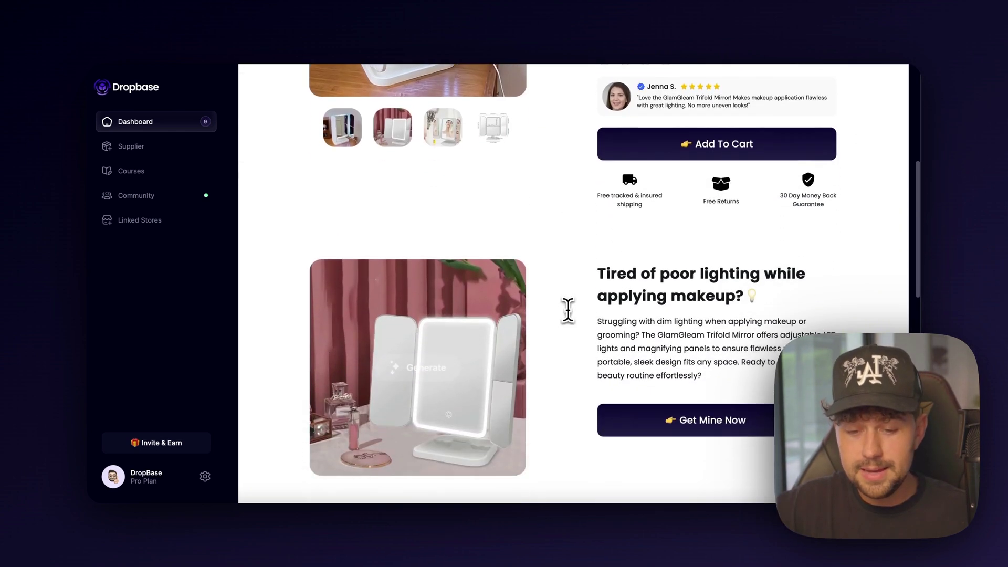
pyautogui.scroll(-1, 568, 309)
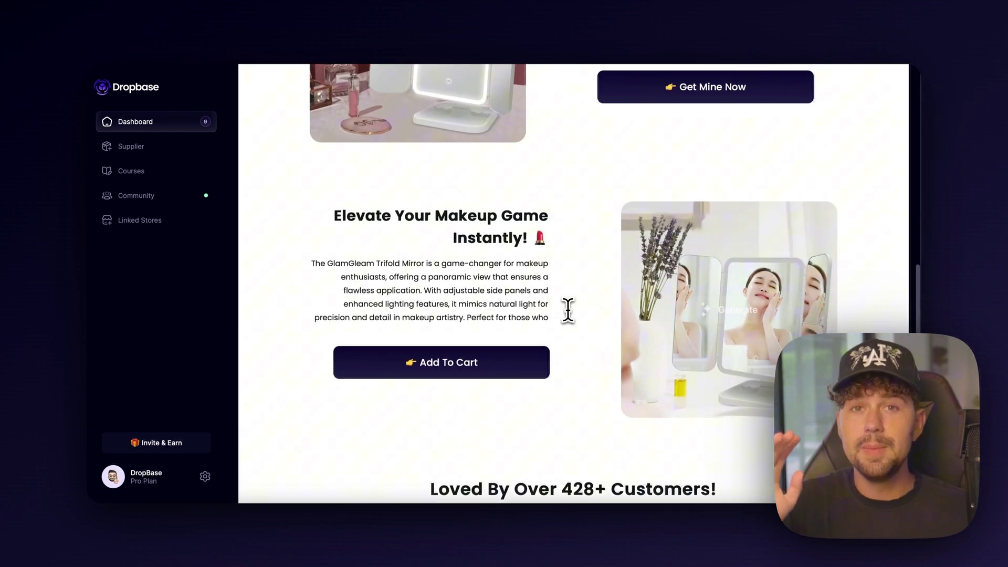
pyautogui.scroll(-2, 568, 310)
pyautogui.scroll(3, 568, 309)
pyautogui.scroll(4, 568, 309)
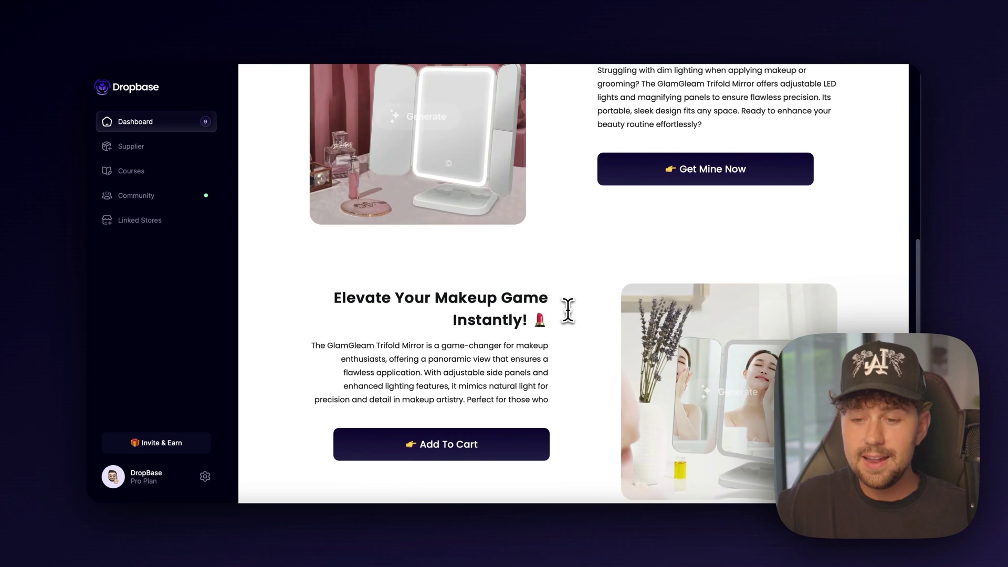
pyautogui.scroll(8, 568, 310)
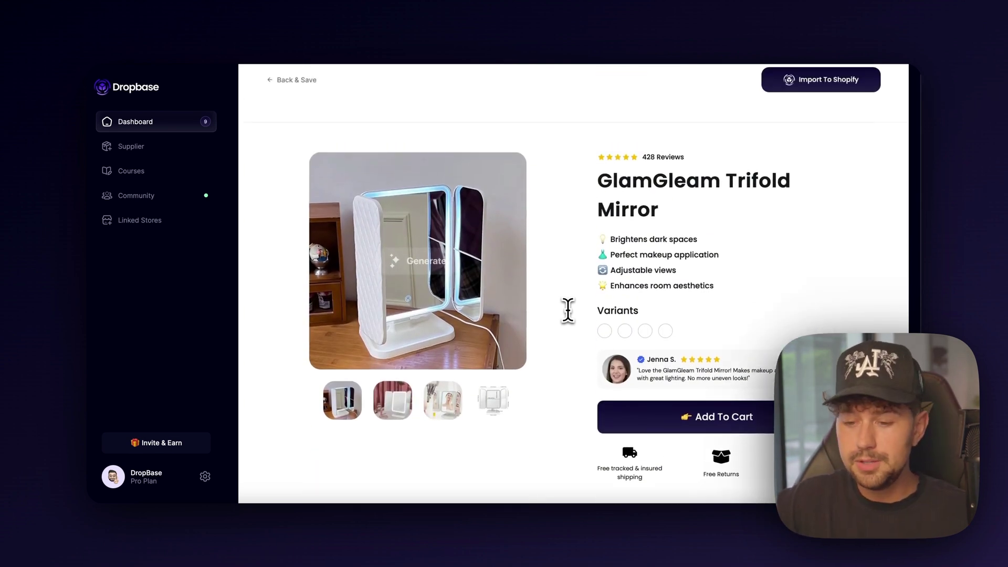
pyautogui.moveTo(475, 273)
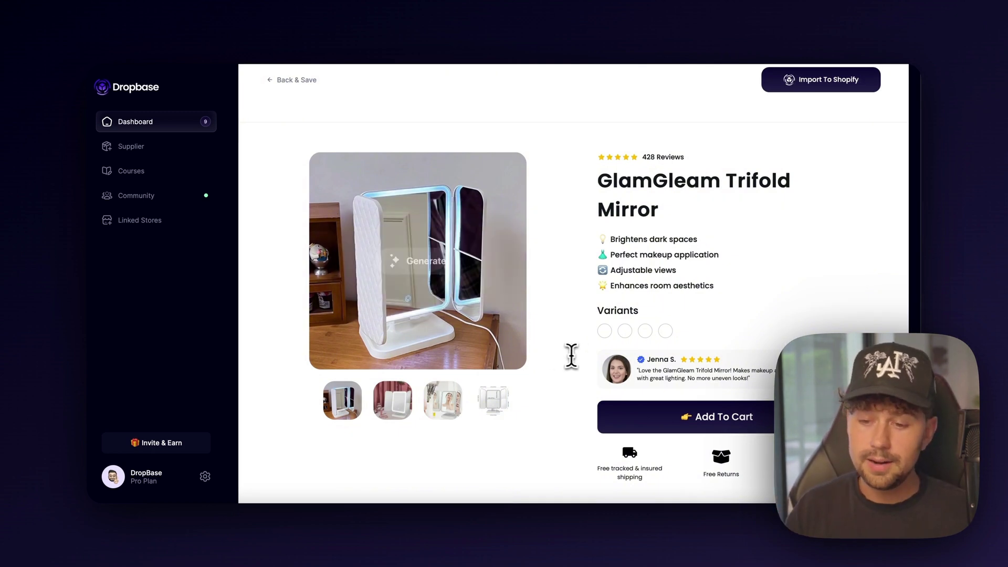
pyautogui.moveTo(461, 349)
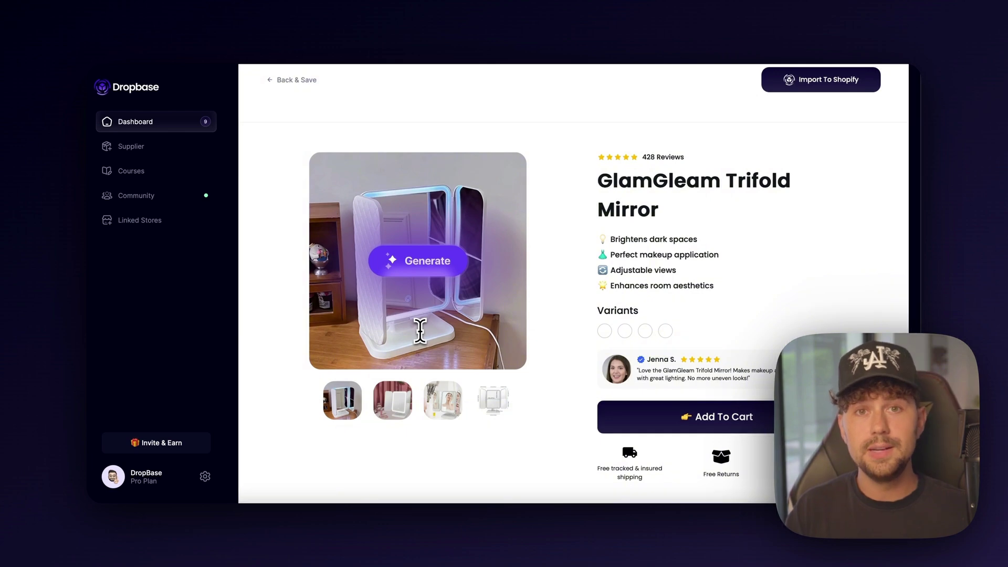
# Step: Open the AI photo editor, preview the mirror photos, and pick the pink-curtain one
pyautogui.click(429, 264)
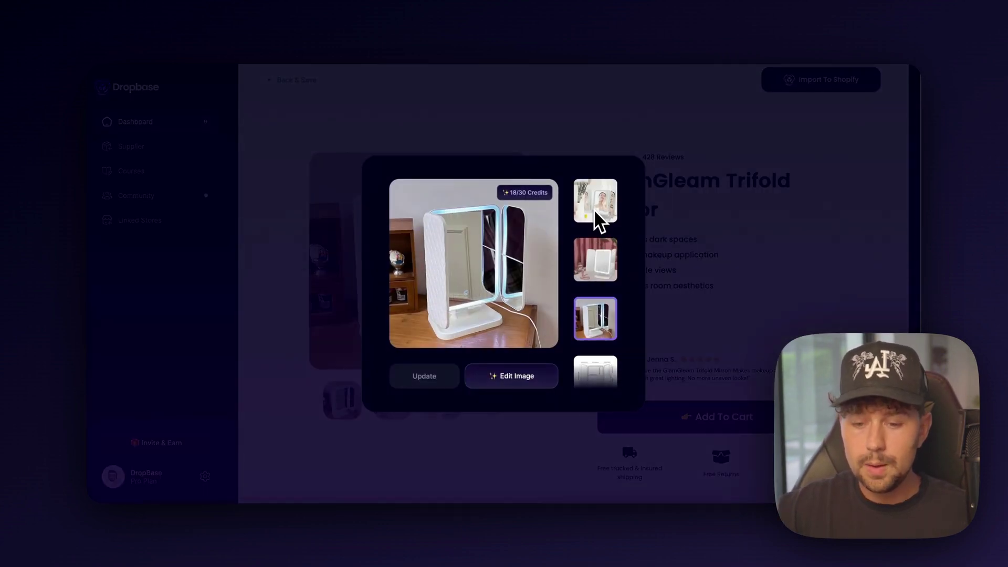
pyautogui.scroll(-2, 593, 206)
pyautogui.scroll(2, 593, 206)
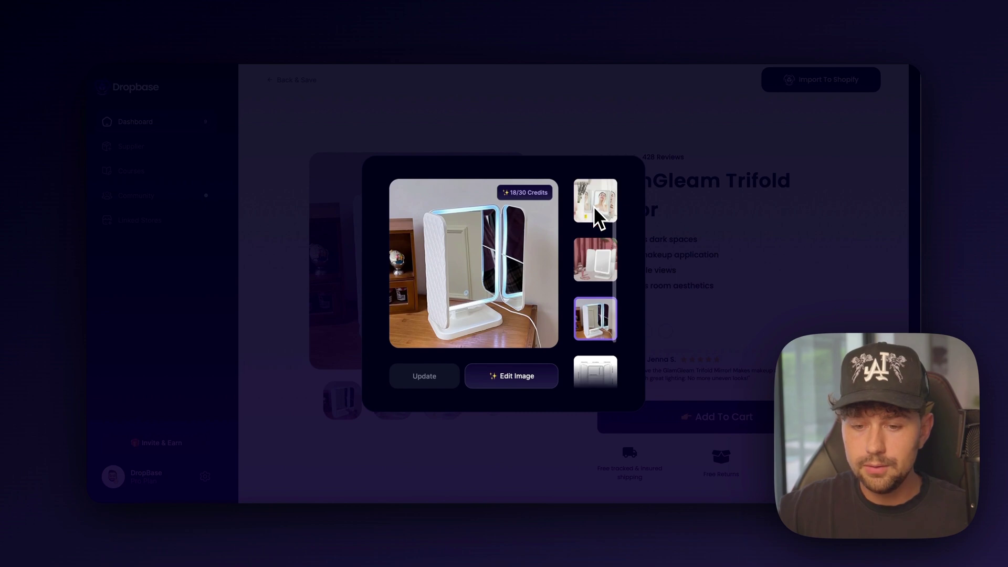
pyautogui.click(591, 270)
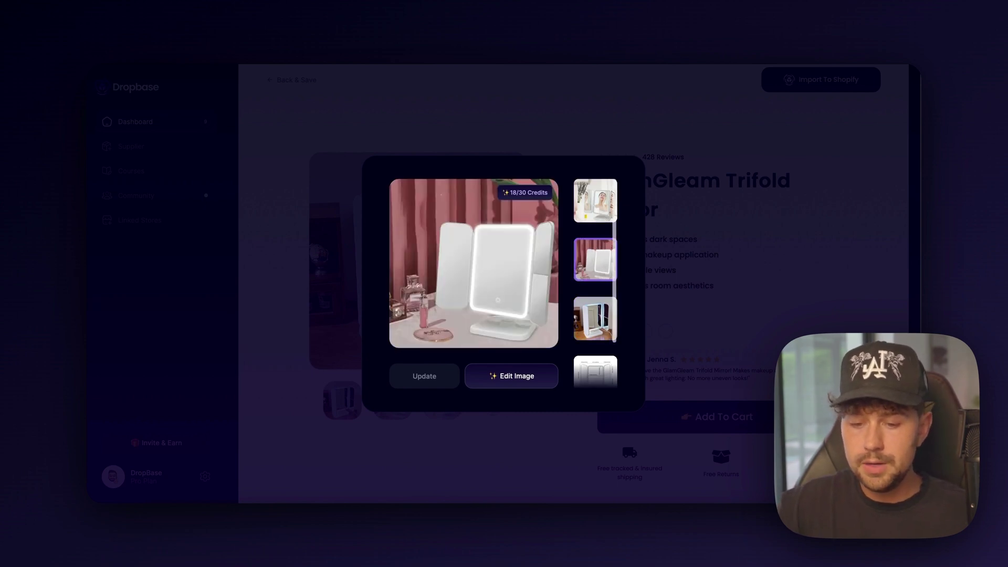
pyautogui.click(596, 325)
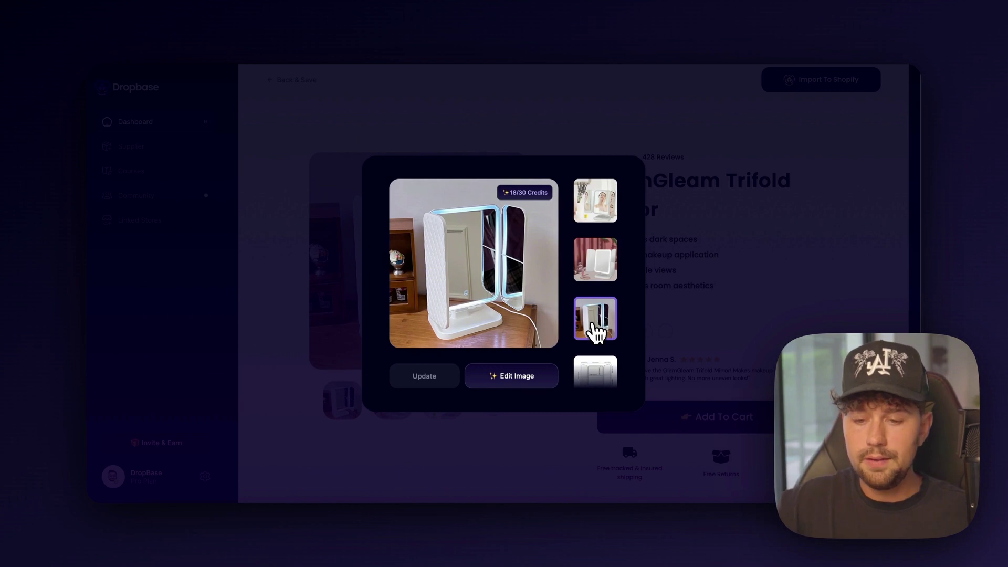
pyautogui.click(598, 273)
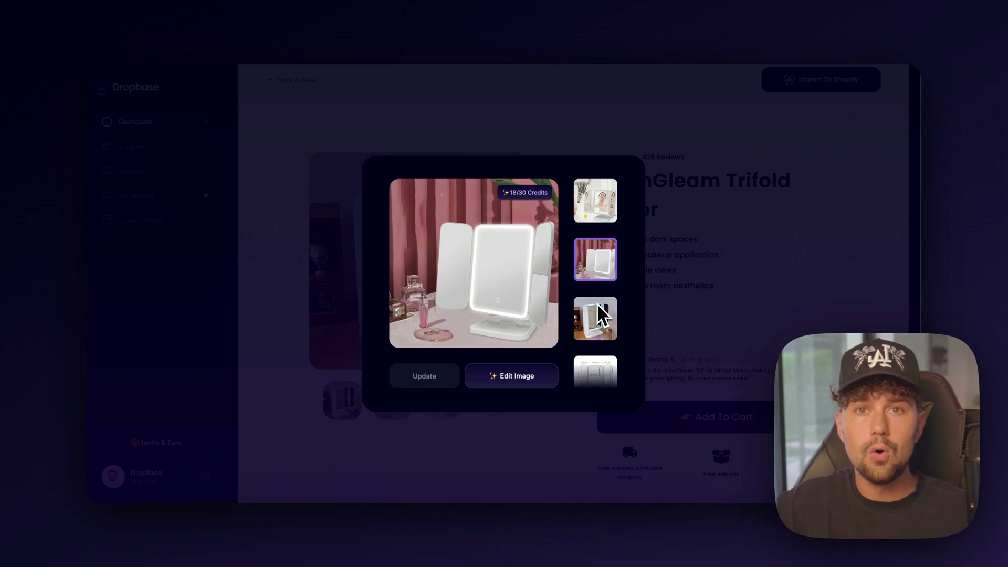
# Step: Remove the photo's background and enlarge the mirror two steps
pyautogui.click(518, 376)
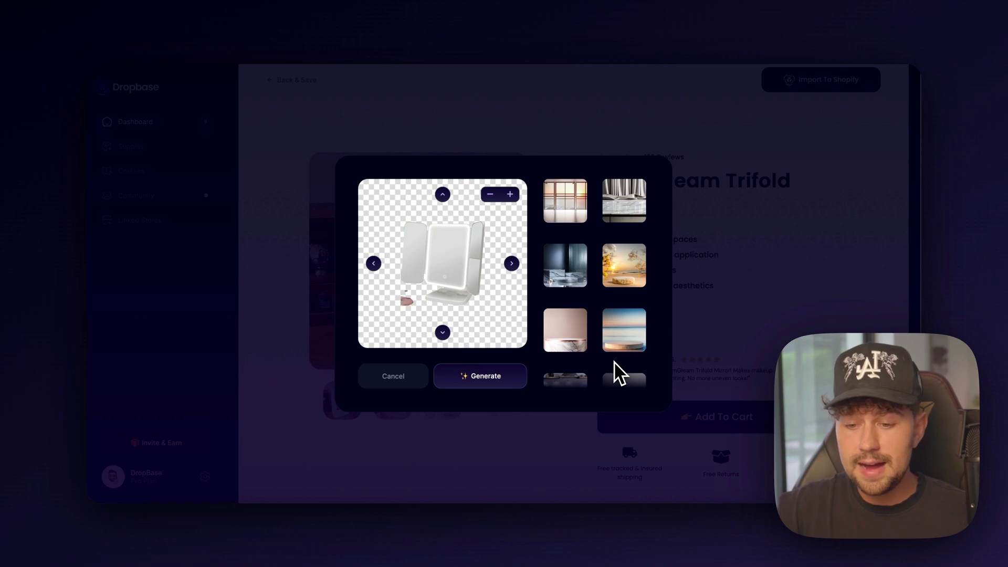
pyautogui.click(510, 195)
pyautogui.click(510, 195)
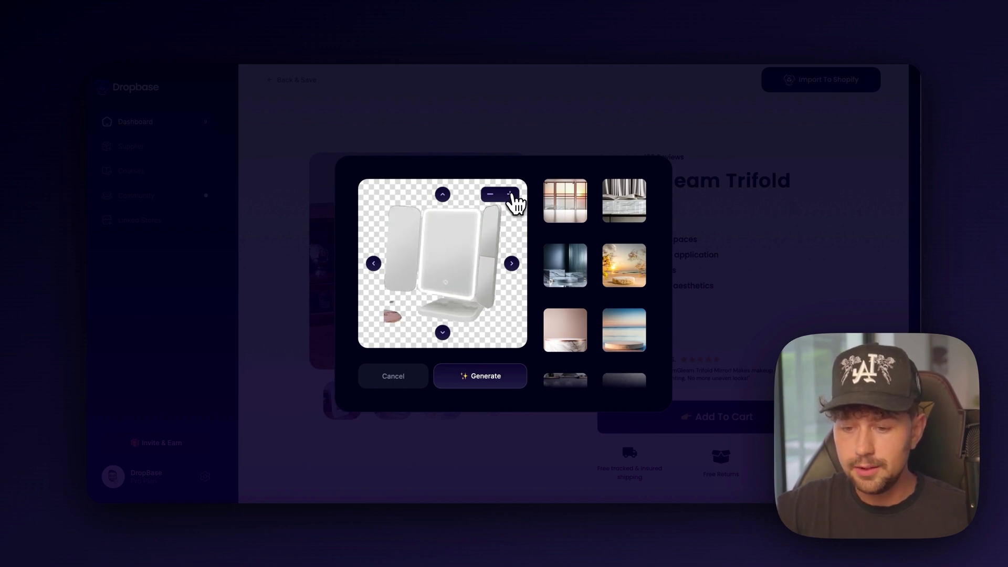
pyautogui.scroll(-4, 619, 333)
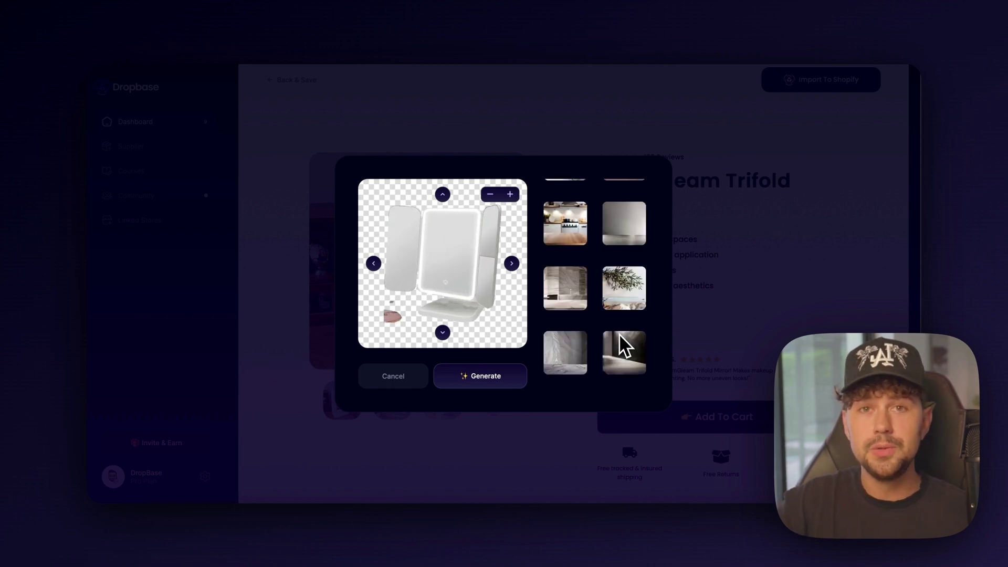
pyautogui.scroll(3, 619, 333)
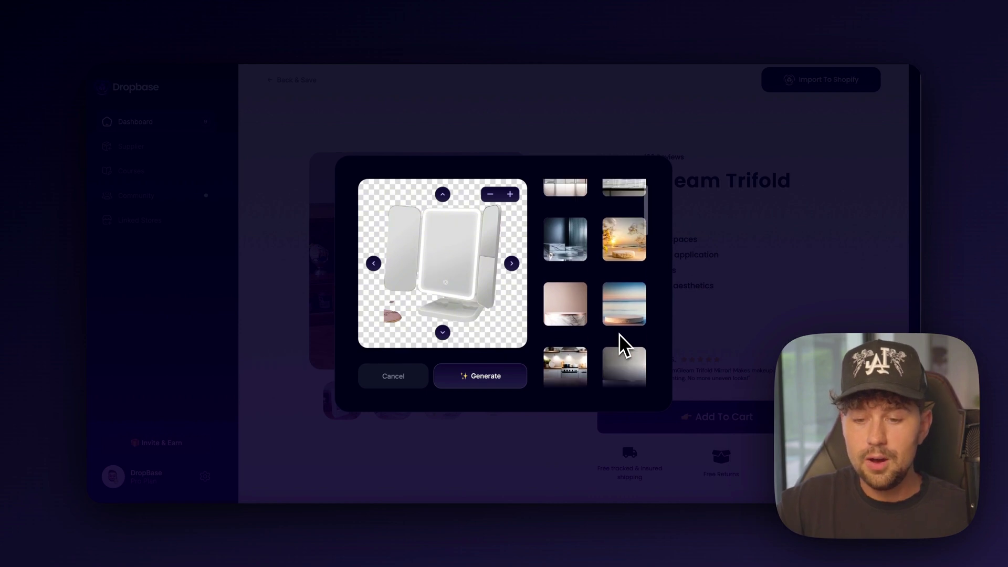
pyautogui.scroll(1, 619, 333)
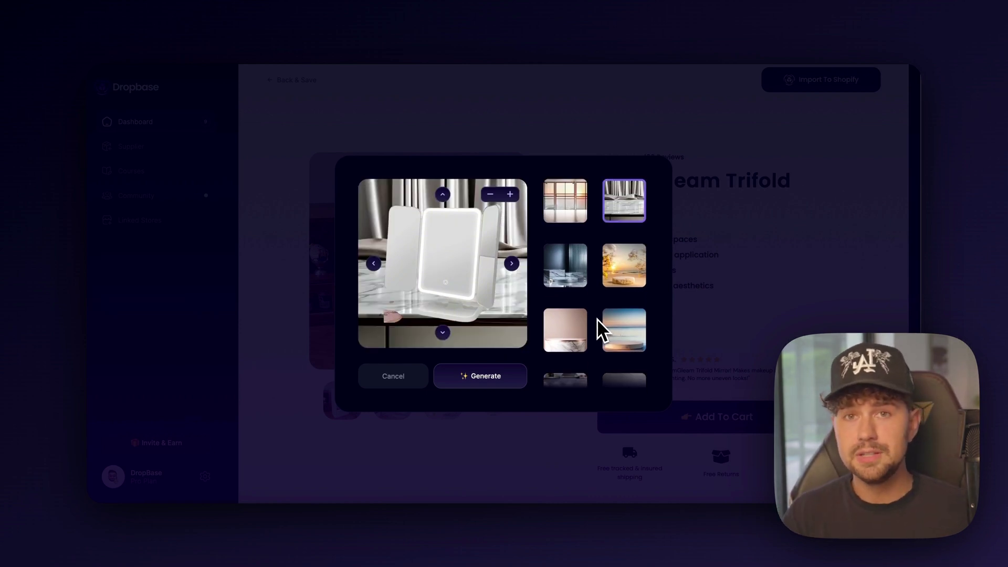
pyautogui.scroll(-3, 597, 319)
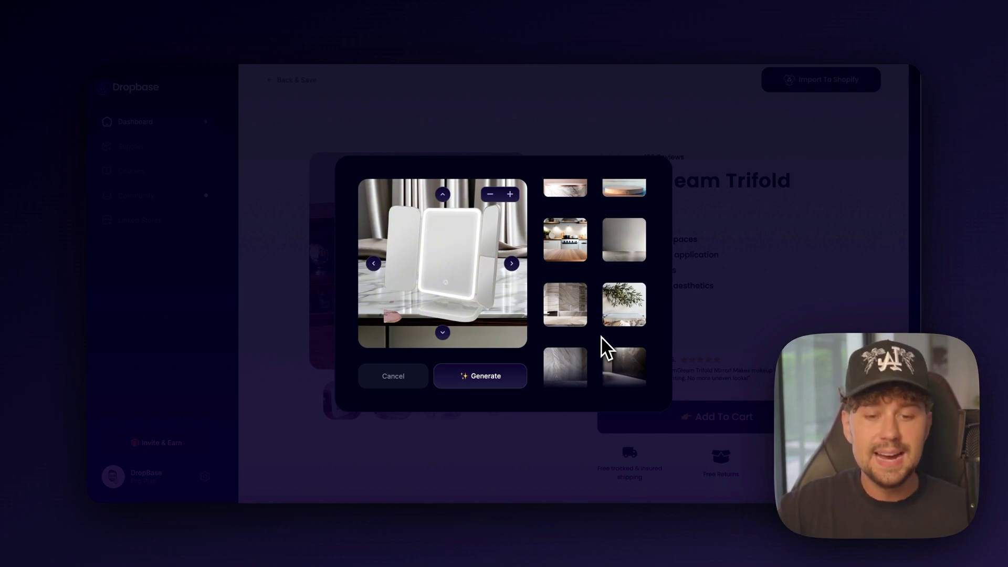
# Step: Set the marble-and-bottles backdrop, moving the mirror lower and making it larger
pyautogui.click(576, 321)
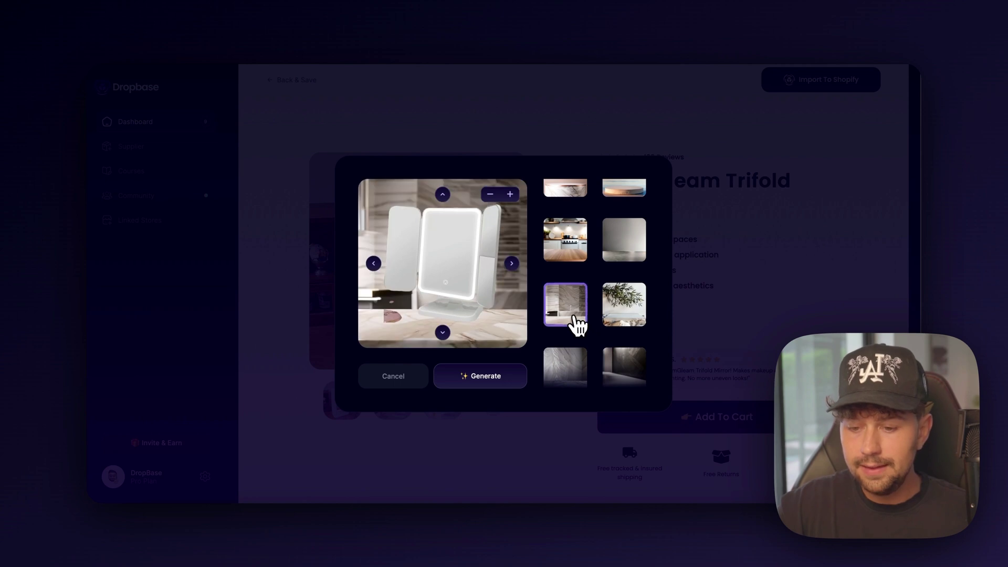
pyautogui.click(445, 336)
pyautogui.click(444, 335)
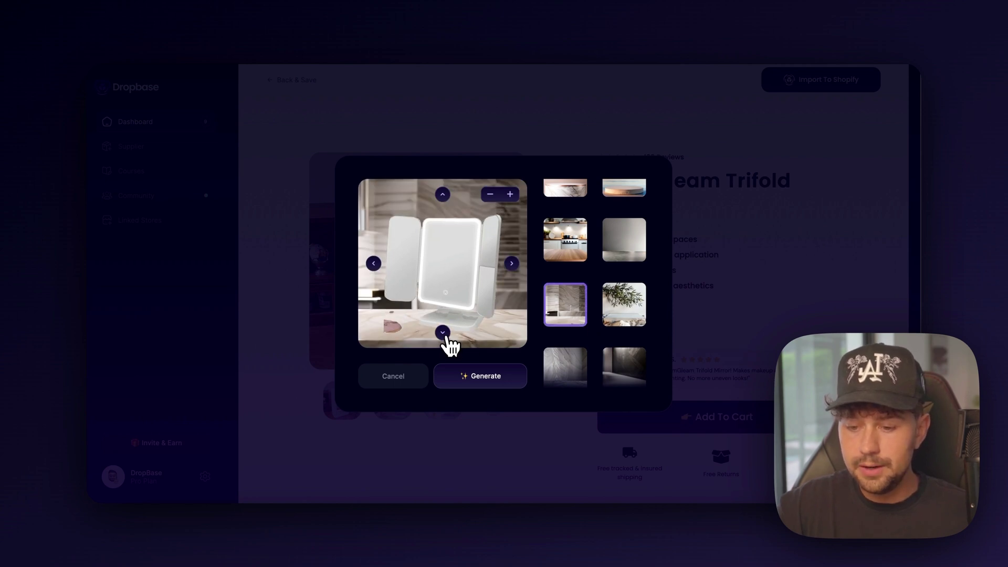
pyautogui.scroll(-3, 585, 347)
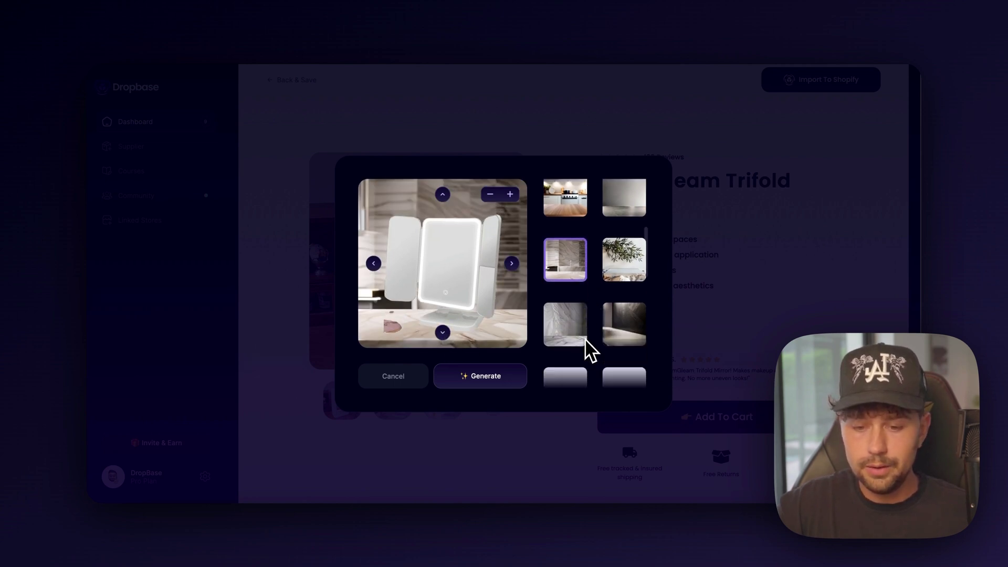
pyautogui.click(569, 260)
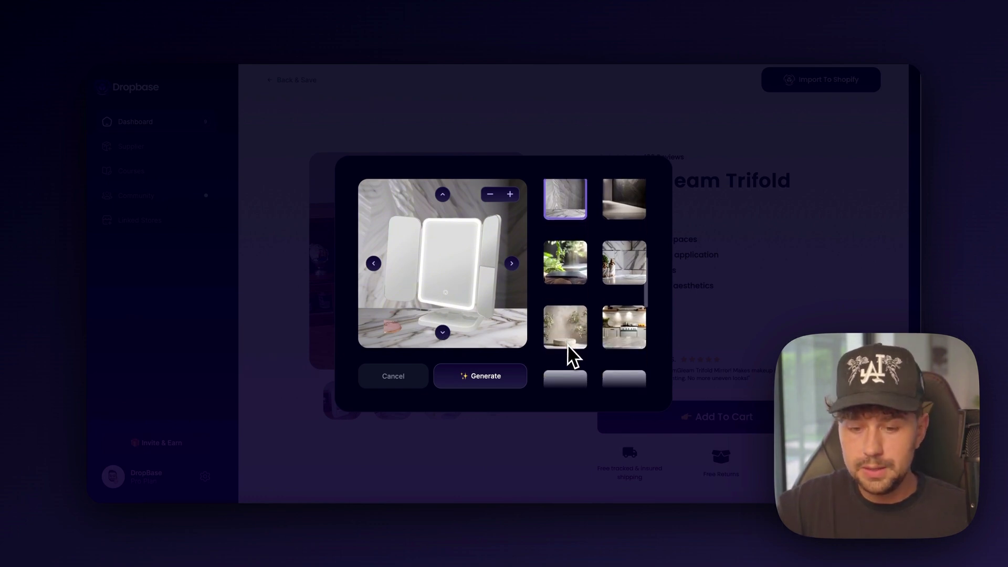
pyautogui.scroll(-2, 567, 354)
pyautogui.click(629, 289)
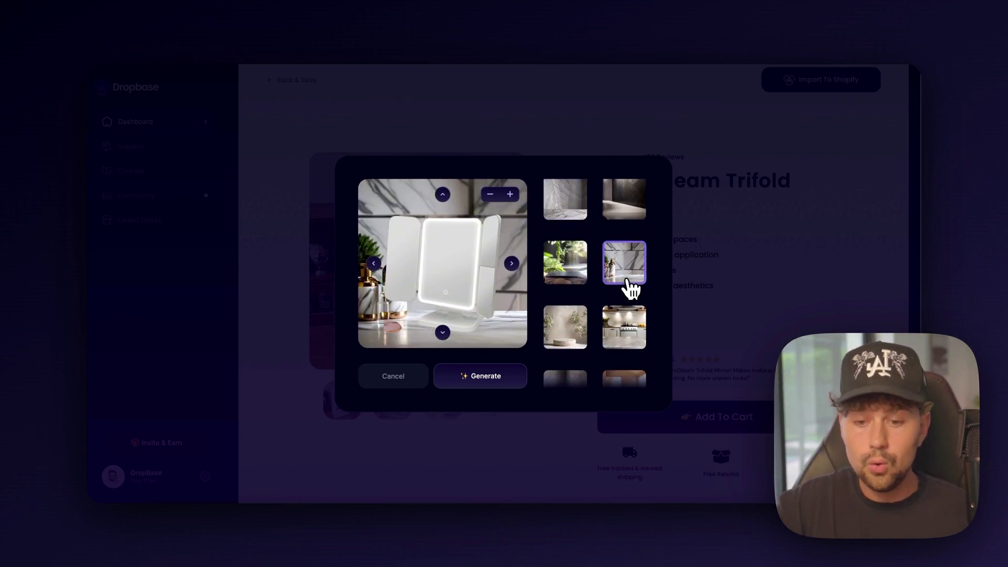
pyautogui.click(448, 332)
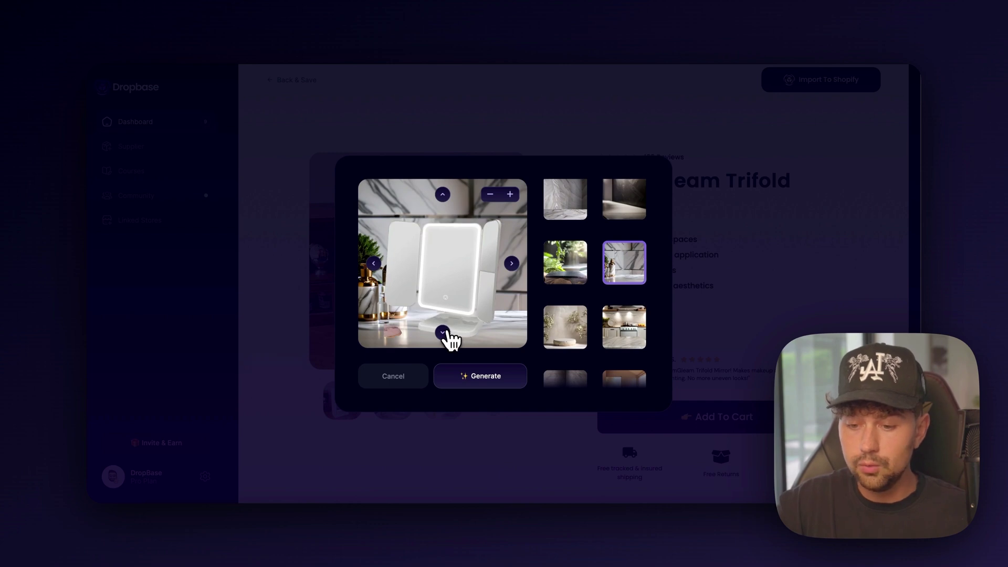
pyautogui.click(510, 195)
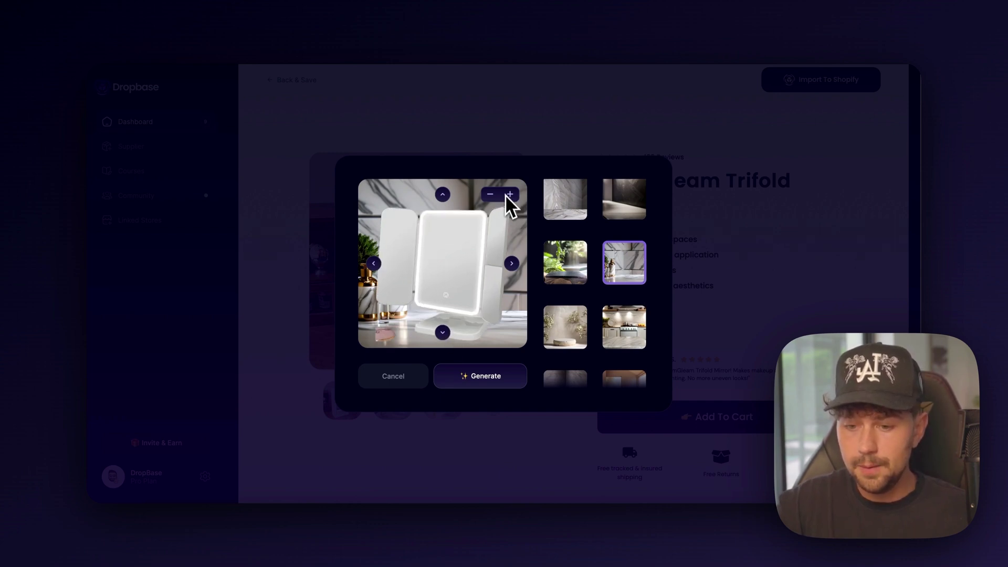
pyautogui.scroll(2, 638, 314)
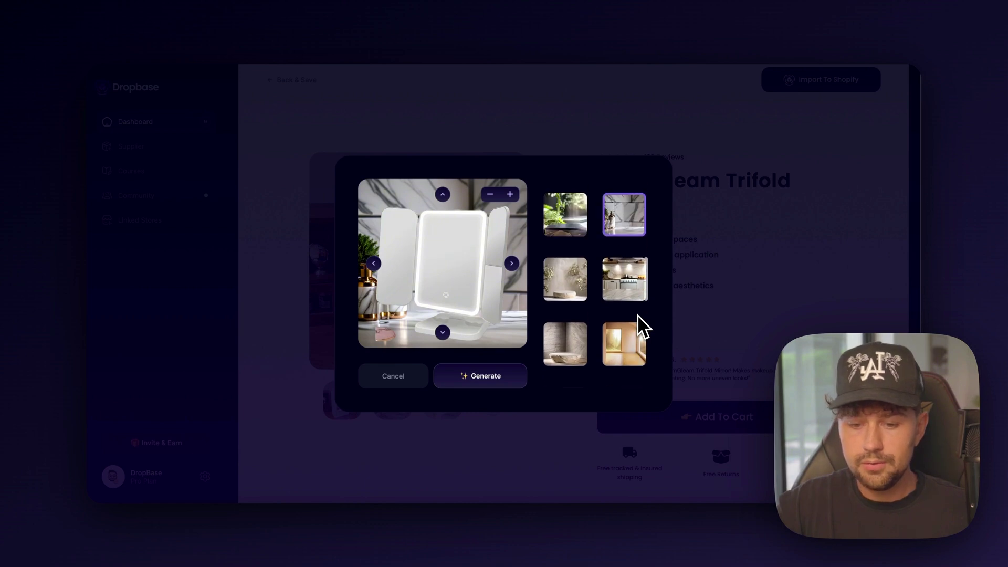
# Step: Generate three staged versions, compare the second and third, and select the second
pyautogui.click(495, 383)
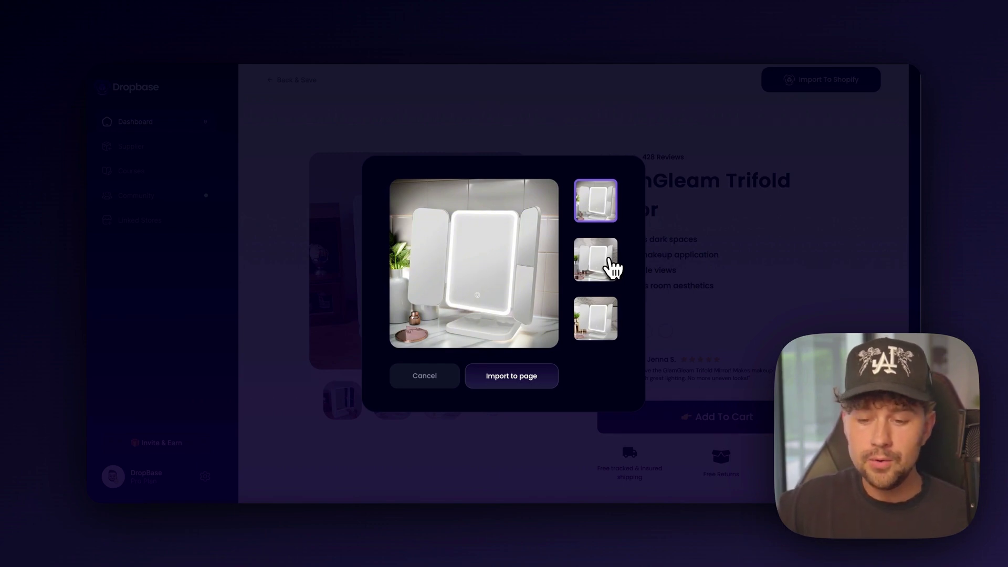
pyautogui.click(612, 269)
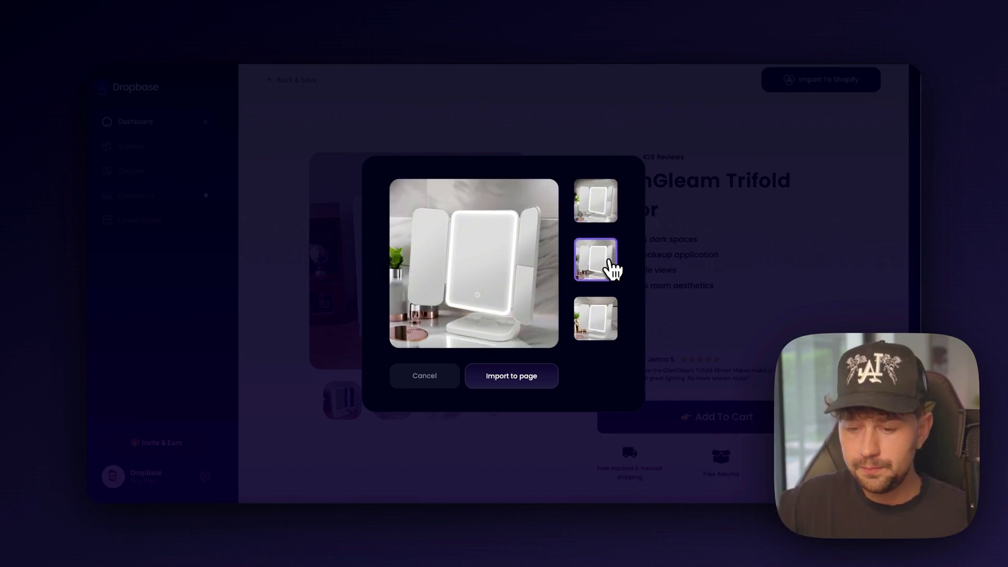
pyautogui.click(613, 324)
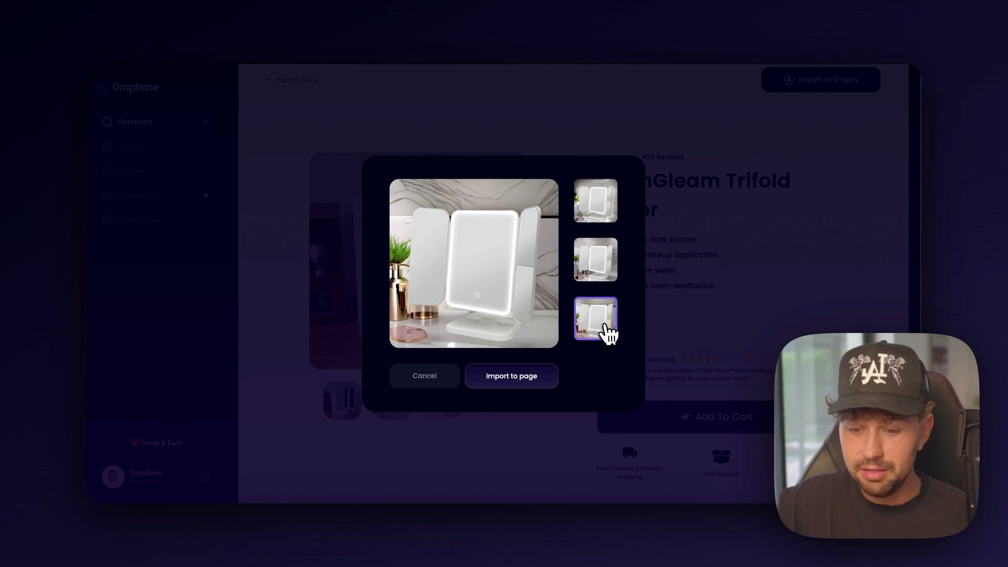
pyautogui.click(608, 273)
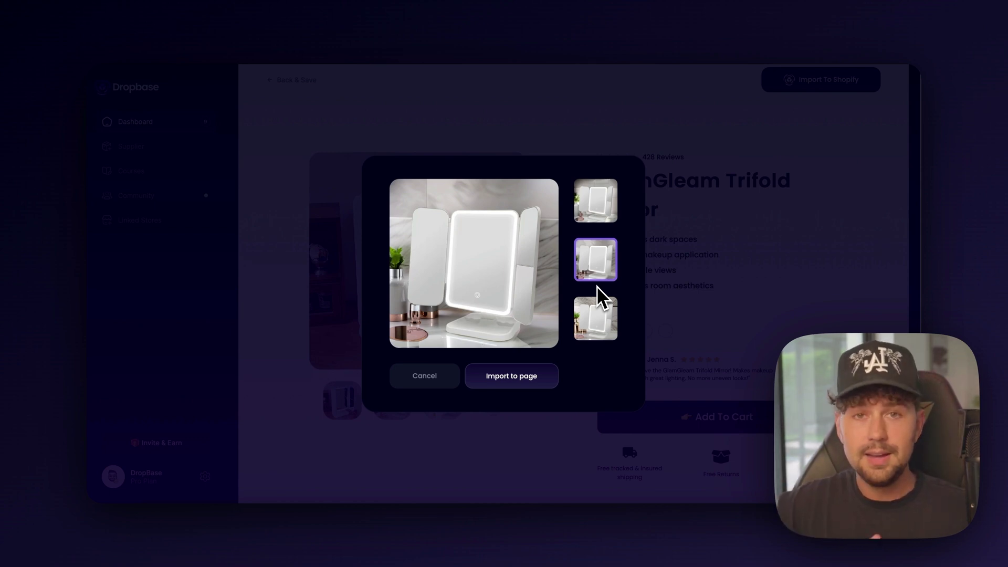
# Step: Import the chosen photo to the page and set the marble photo as the main image
pyautogui.click(521, 380)
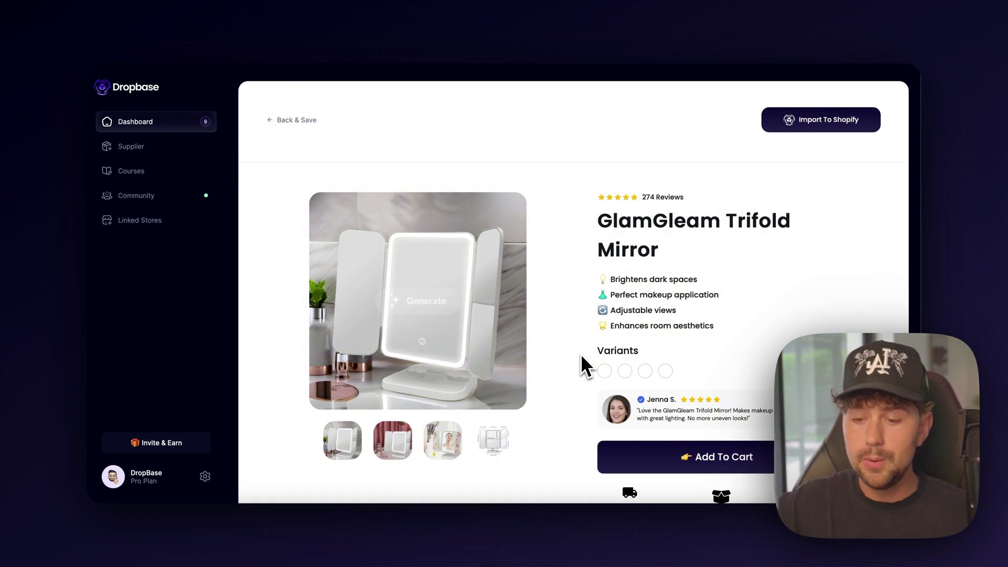
pyautogui.scroll(-1, 581, 353)
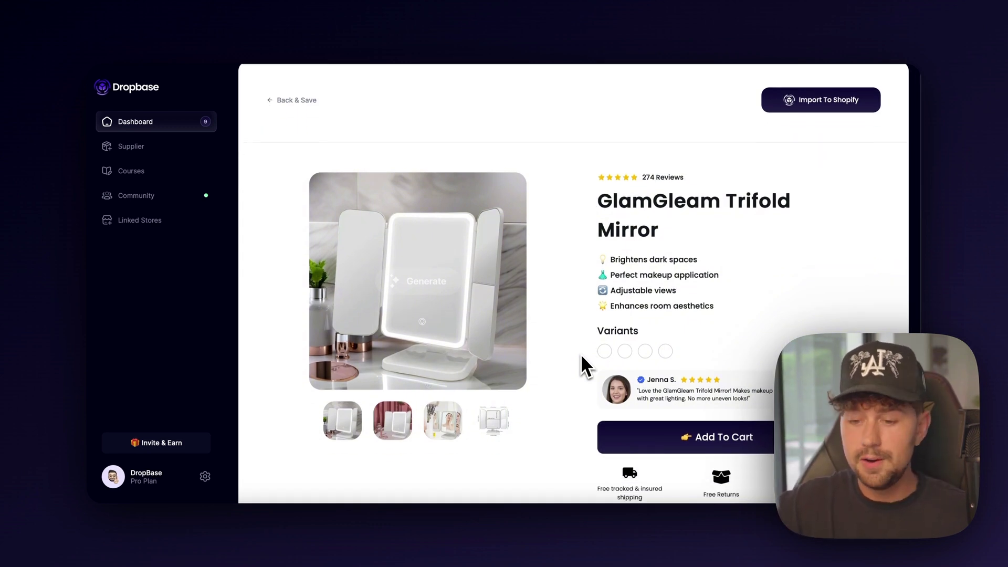
pyautogui.scroll(-1, 581, 353)
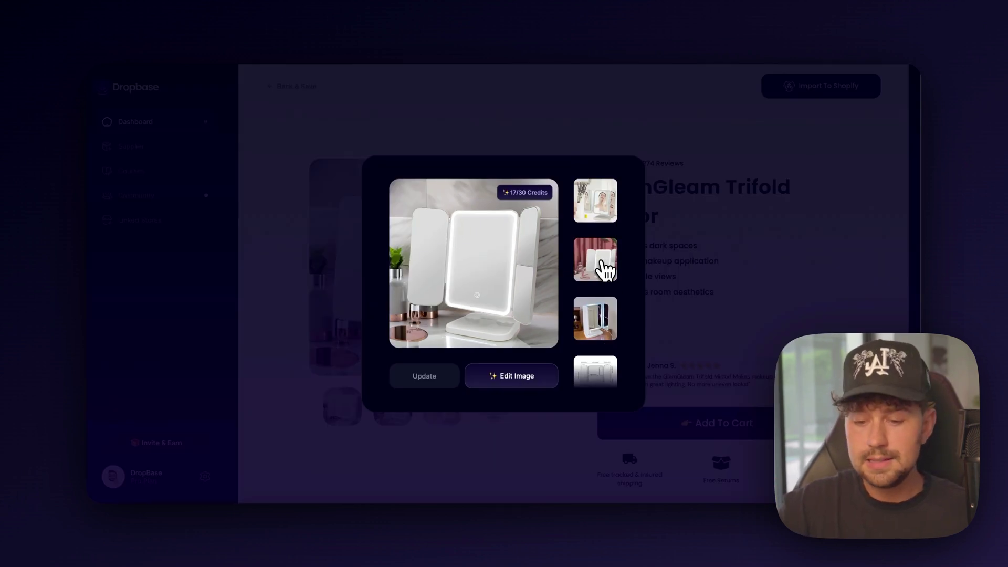
pyautogui.click(606, 270)
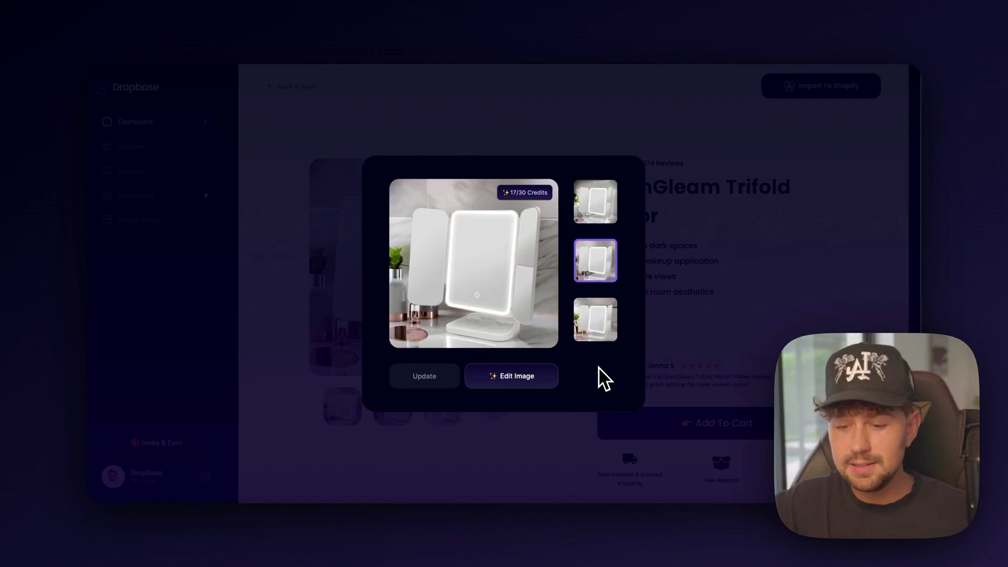
pyautogui.click(417, 382)
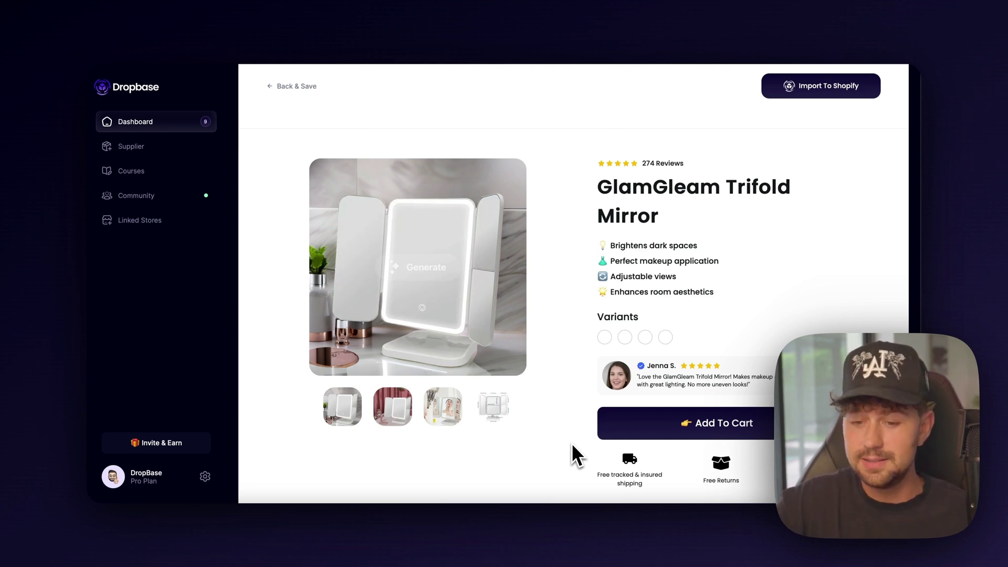
pyautogui.scroll(-10, 571, 442)
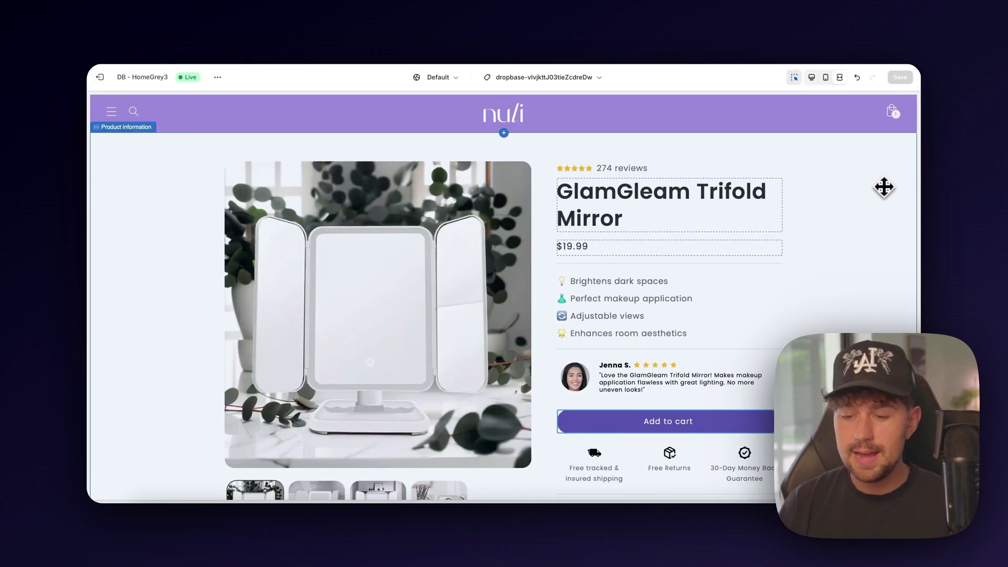
# Step: Scroll through the full-width GlamGleam product page preview
pyautogui.scroll(-1, 310, 356)
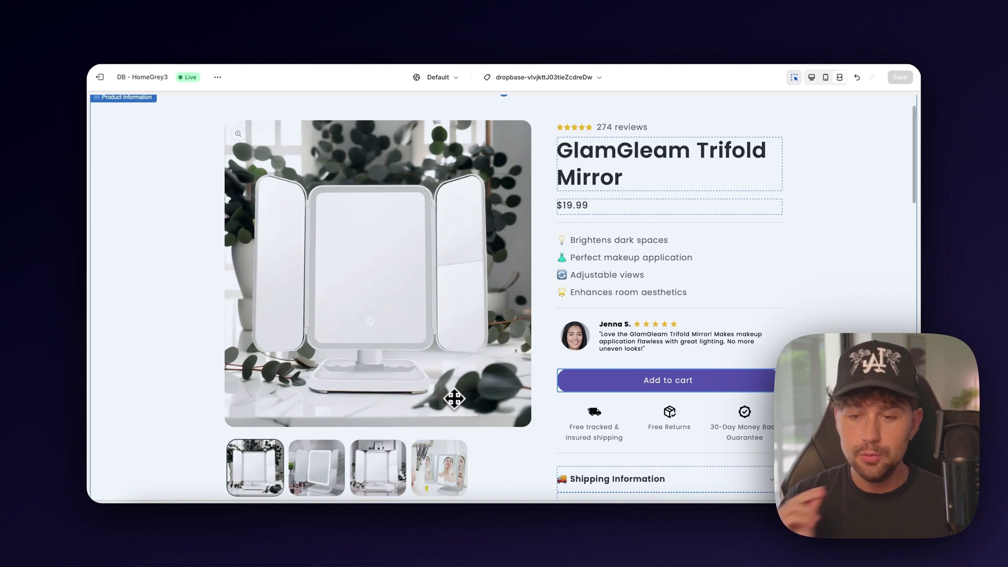
pyautogui.scroll(1, 454, 399)
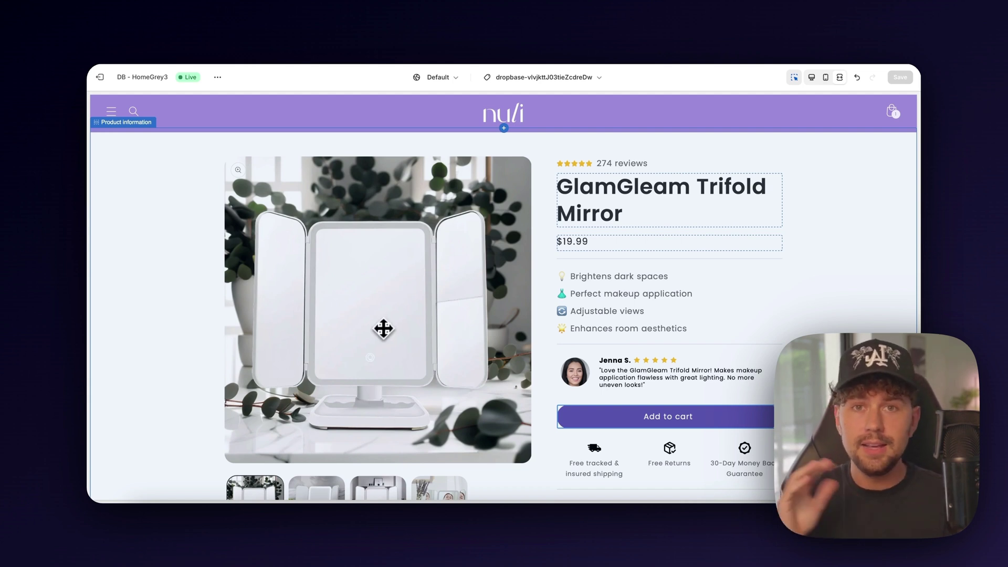
pyautogui.scroll(-1, 383, 328)
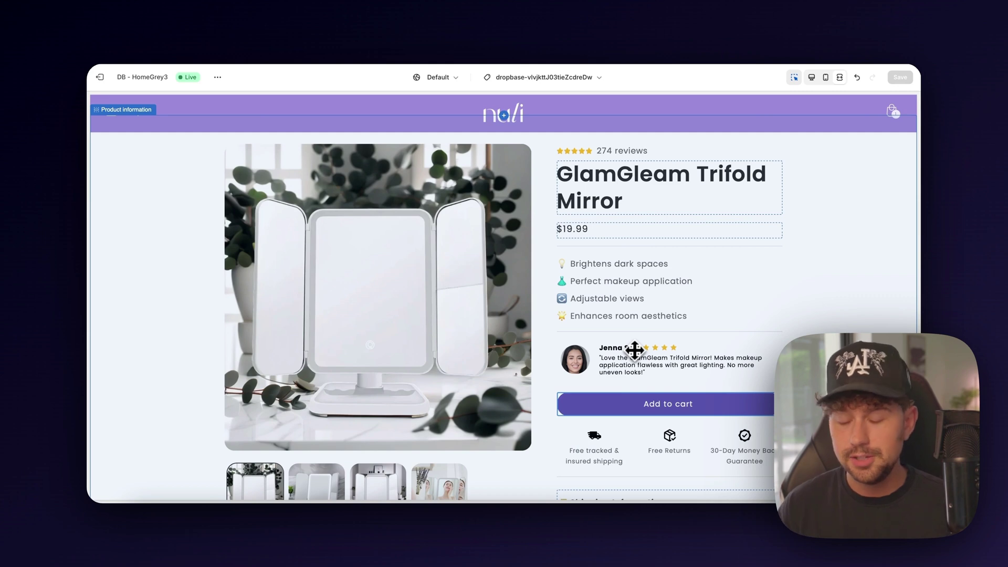
pyautogui.scroll(-10, 635, 349)
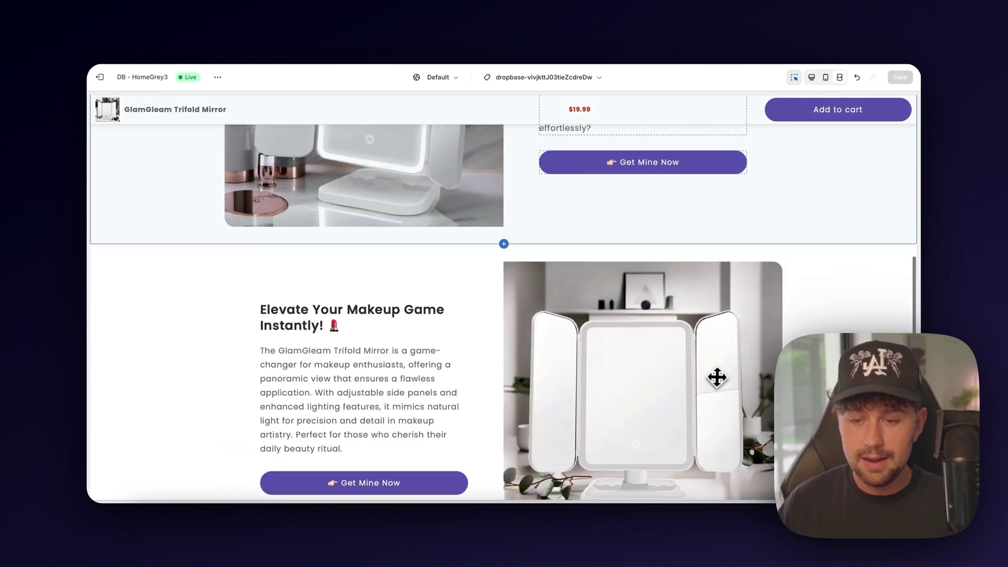
pyautogui.scroll(-6, 717, 377)
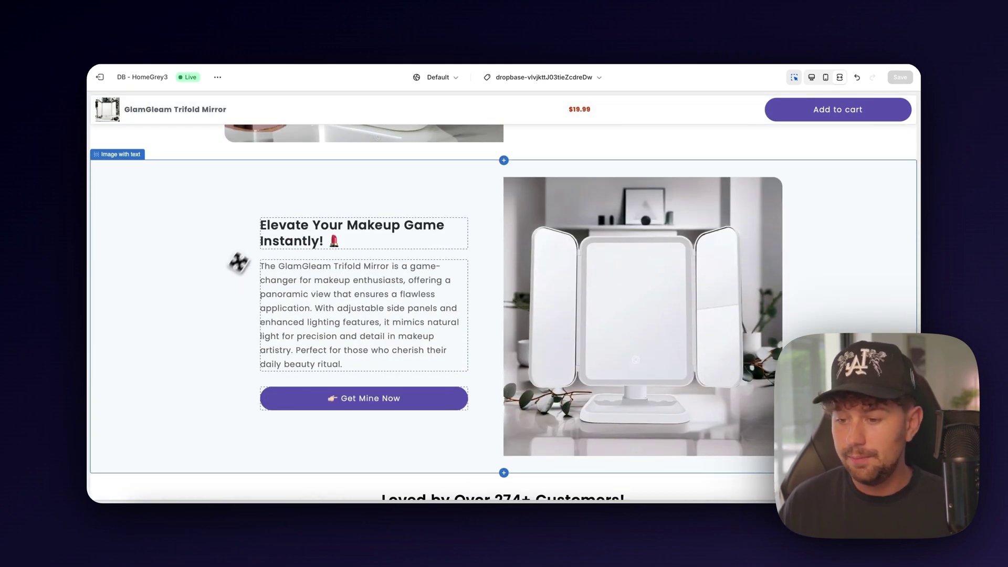
pyautogui.scroll(-5, 608, 380)
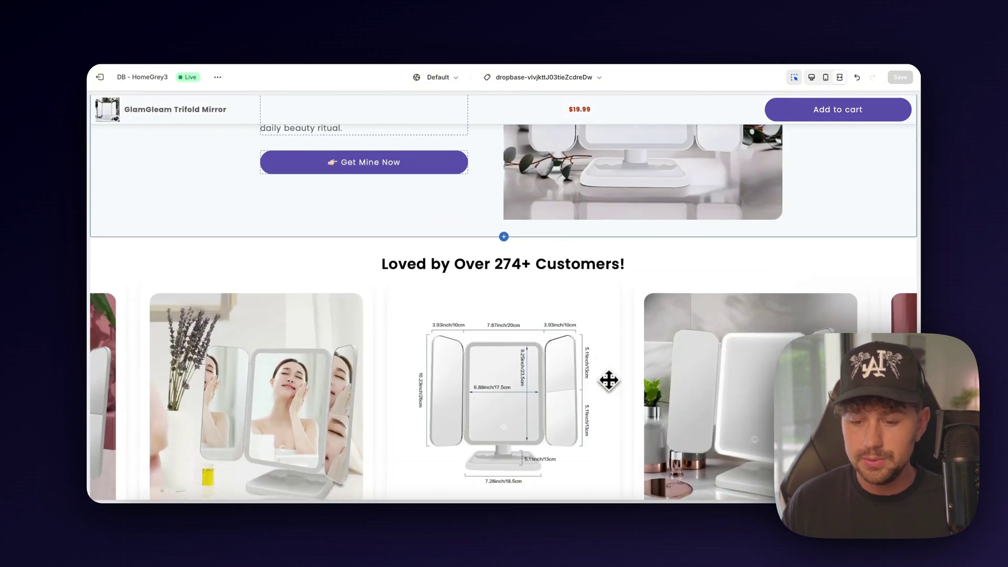
pyautogui.scroll(-5, 607, 380)
pyautogui.scroll(15, 607, 380)
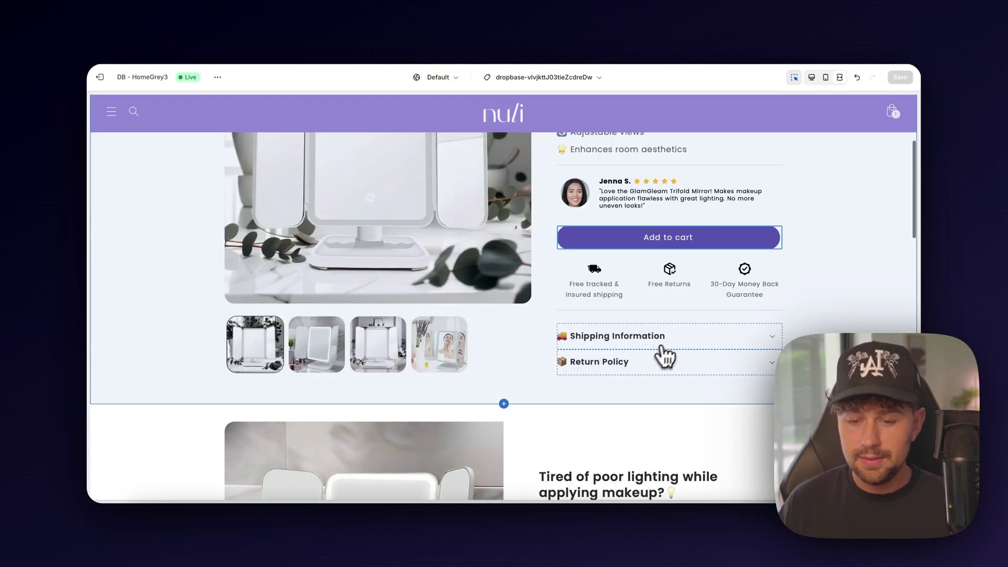
# Step: Expand and collapse the Shipping Information and Return Policy rows to preview their text
pyautogui.click(668, 345)
pyautogui.click(674, 348)
pyautogui.click(697, 348)
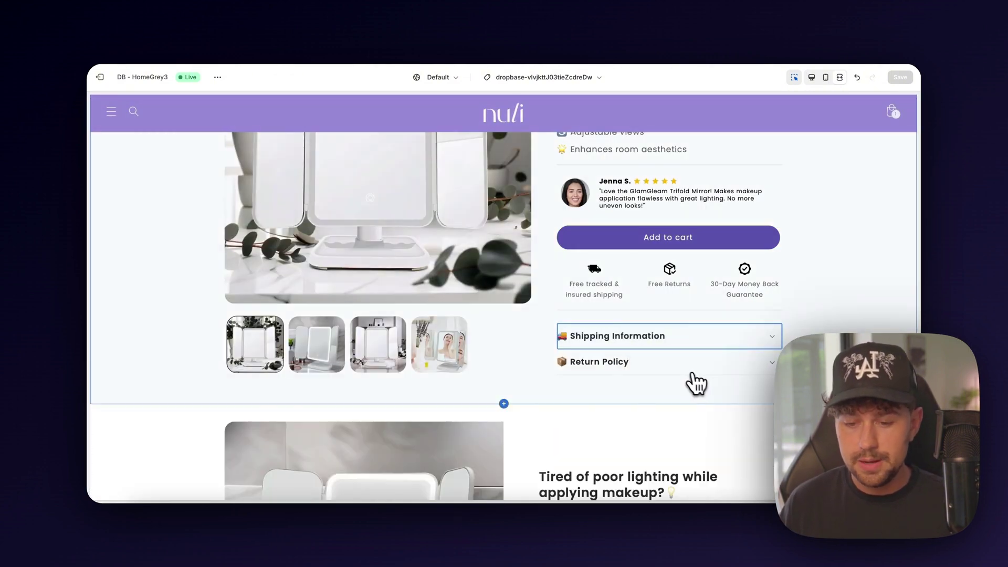
pyautogui.click(737, 371)
pyautogui.click(743, 372)
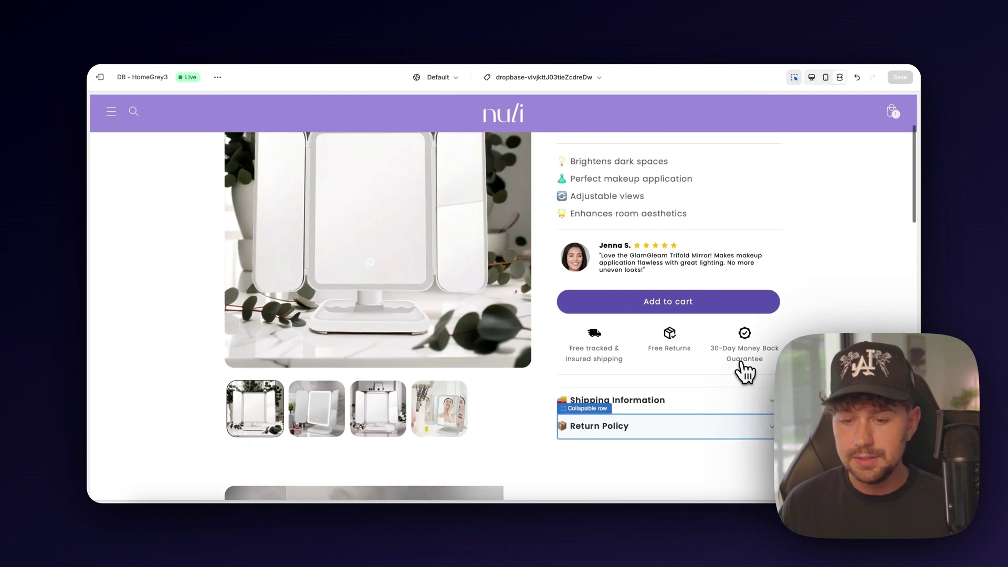
pyautogui.scroll(3, 745, 373)
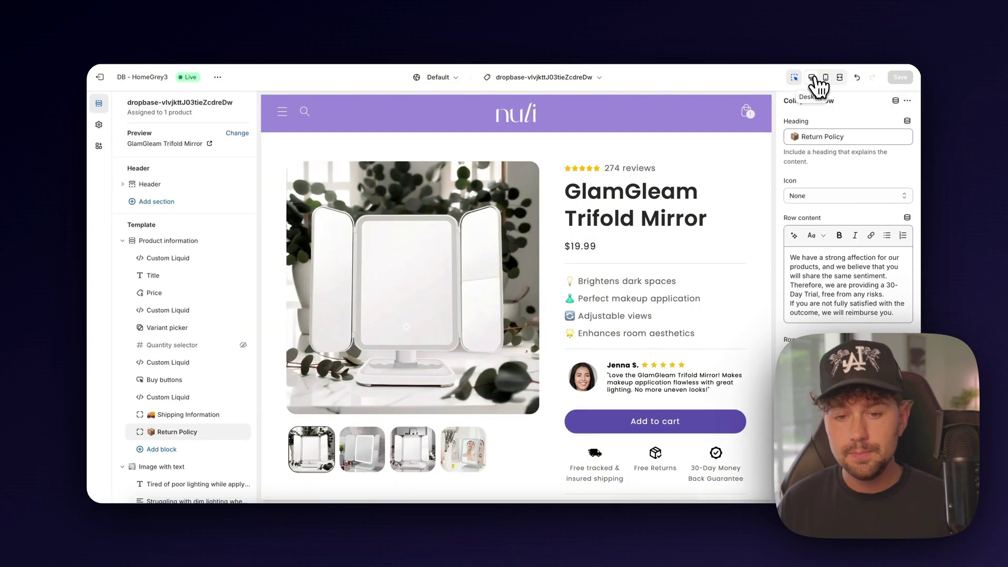
# Step: Leave full-width preview and open the highlight review block's settings
pyautogui.click(812, 78)
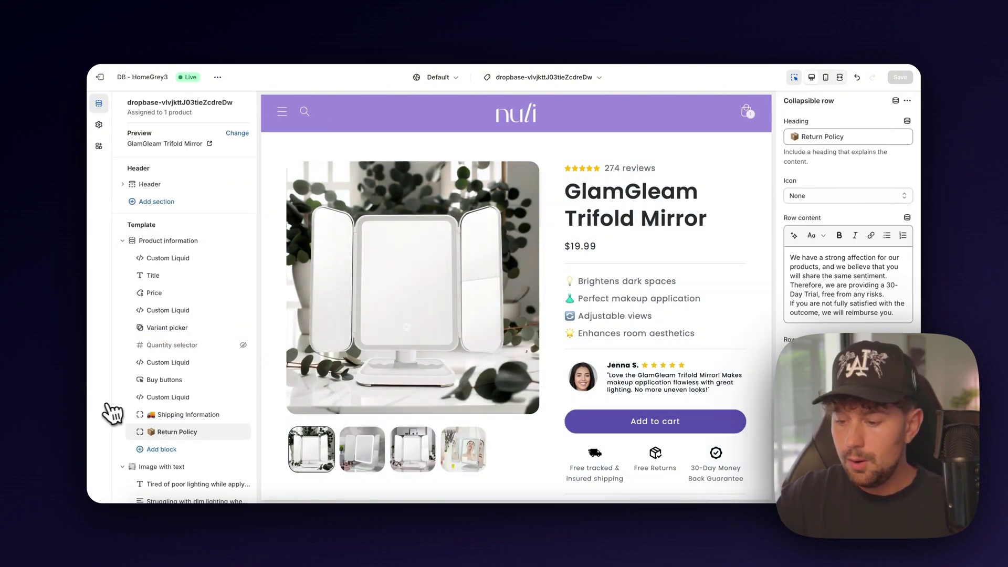
pyautogui.scroll(-2, 158, 417)
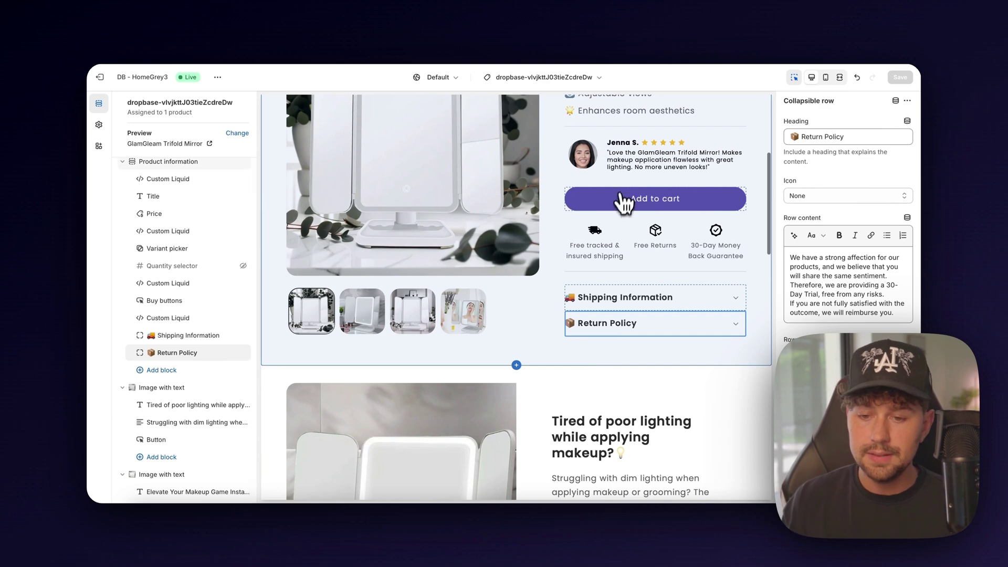
pyautogui.scroll(1, 648, 198)
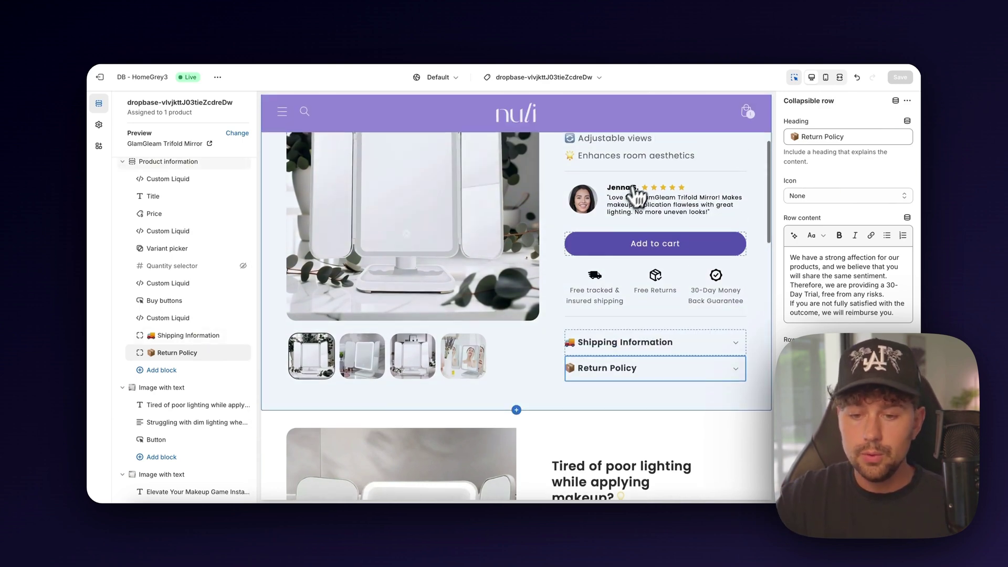
pyautogui.scroll(-4, 202, 362)
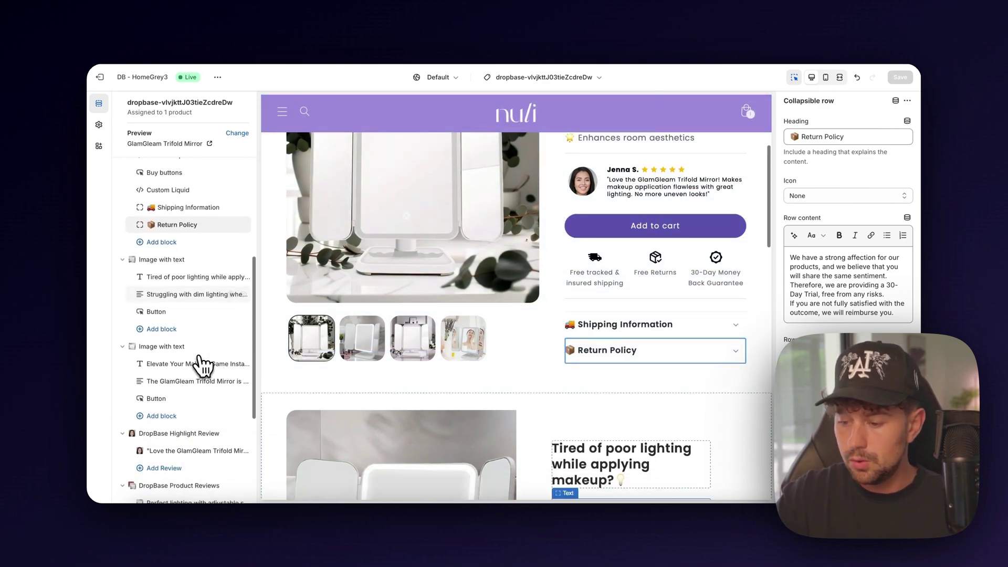
pyautogui.click(169, 408)
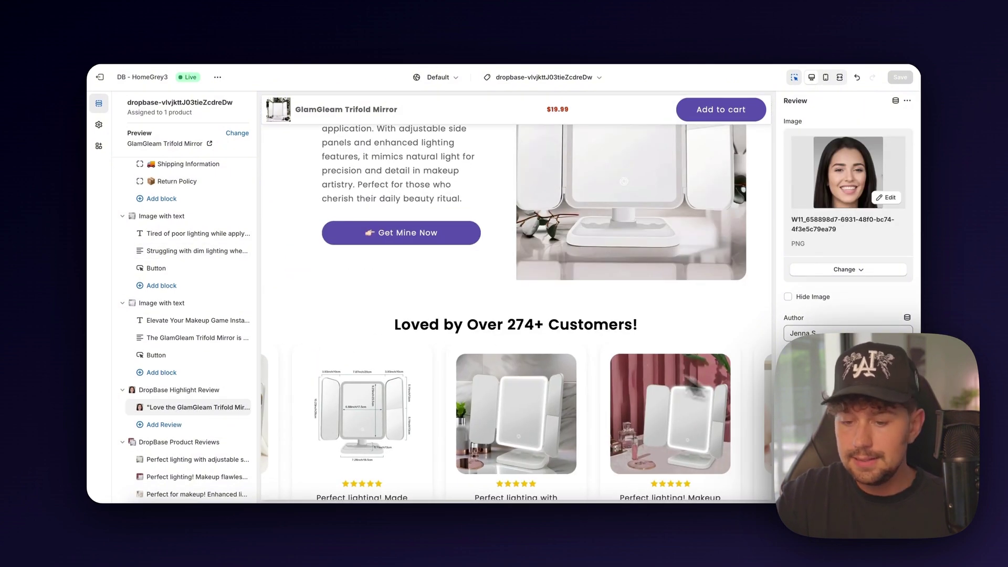
# Step: Inspect the 'Tired of poor lighting' heading and paragraph, then preview the page on mobile
pyautogui.scroll(5, 625, 359)
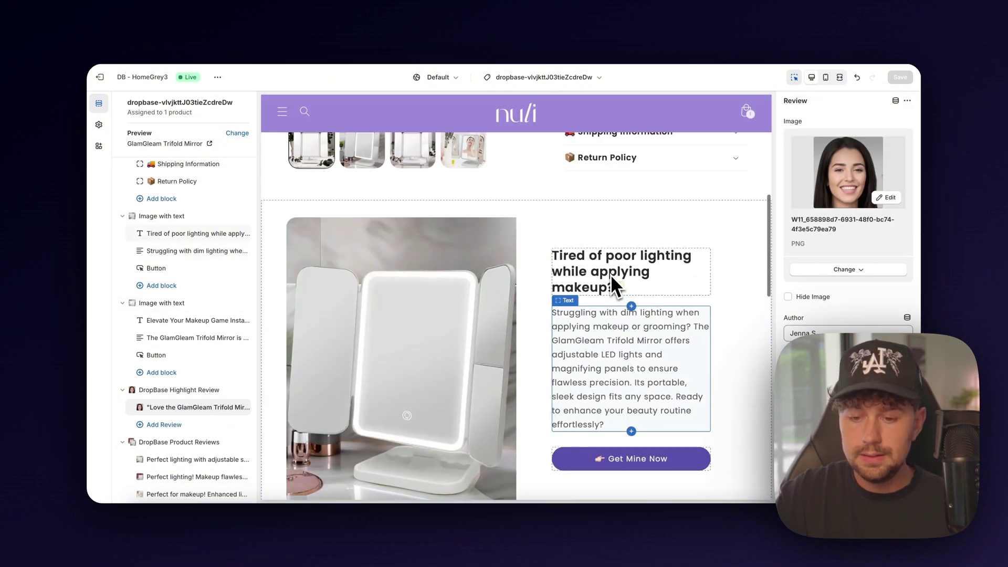
pyautogui.click(610, 275)
pyautogui.click(818, 168)
pyautogui.write('ss')
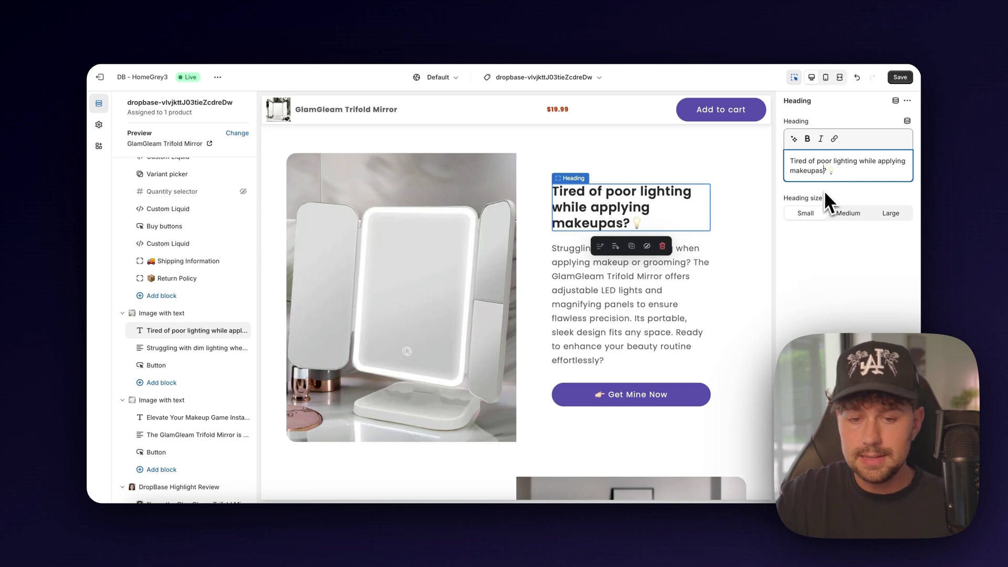
pyautogui.press('BackSpace')
pyautogui.press('BackSpace')
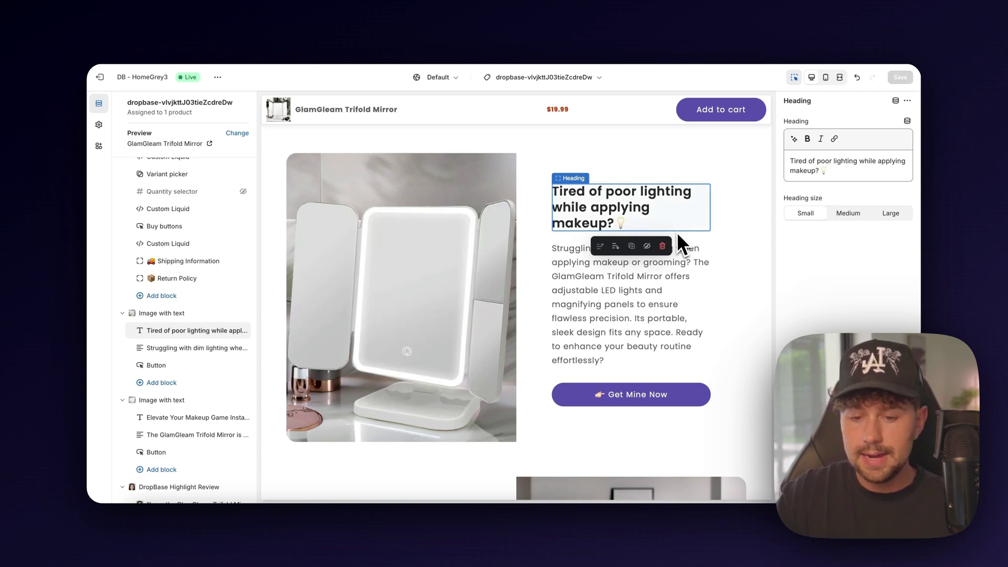
pyautogui.click(611, 346)
pyautogui.click(825, 77)
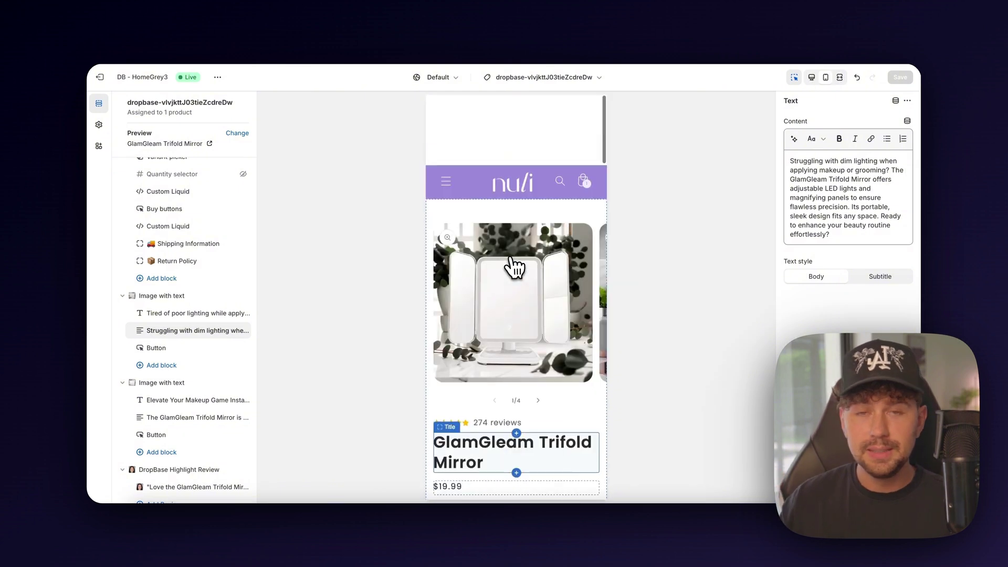
# Step: Scroll the mobile preview down to the 'Loved by Over 274+ Customers!' reviews section and open its settings
pyautogui.scroll(-3, 513, 265)
pyautogui.scroll(1, 573, 293)
pyautogui.scroll(-4, 569, 374)
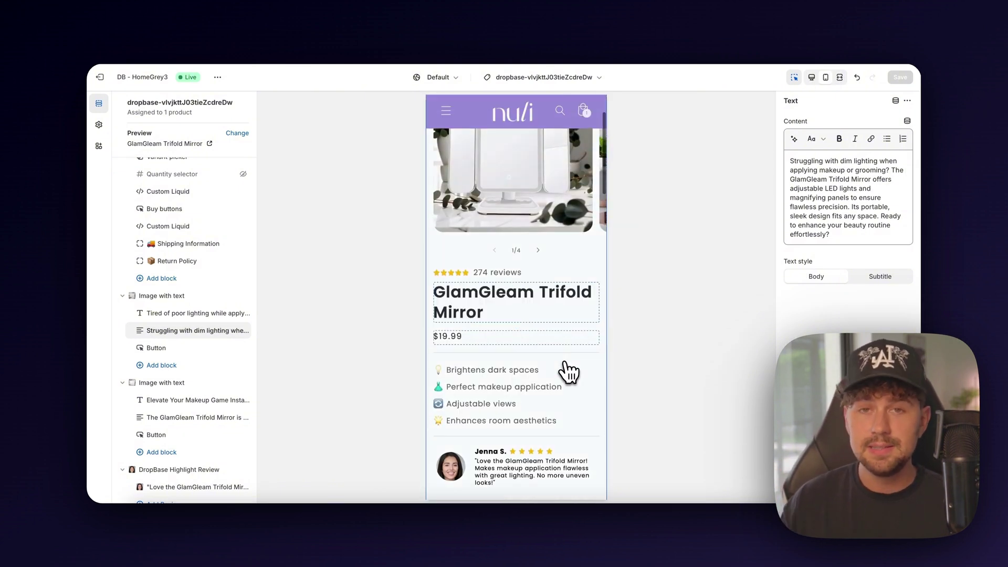
pyautogui.scroll(-1, 568, 371)
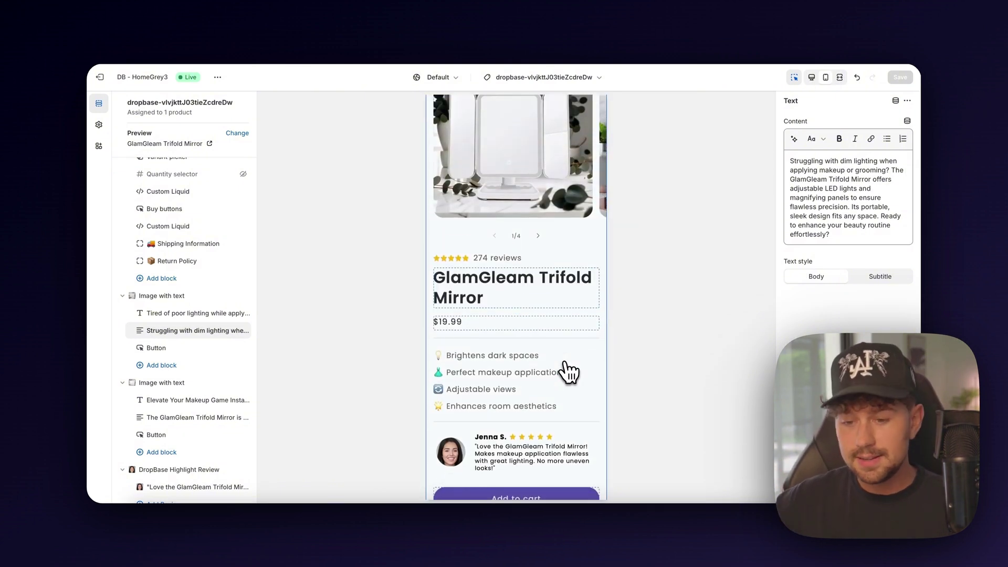
pyautogui.scroll(-7, 569, 371)
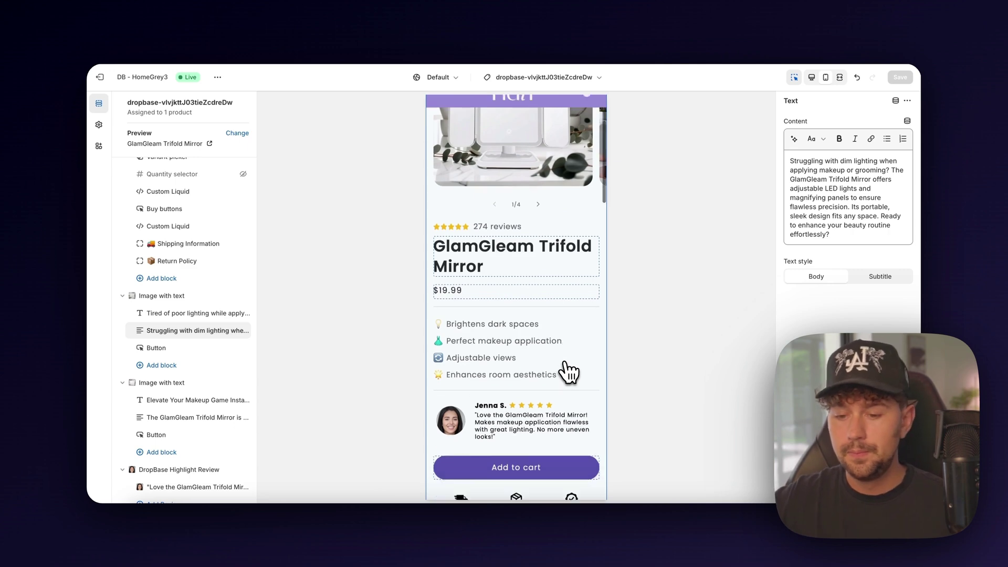
pyautogui.scroll(-7, 568, 371)
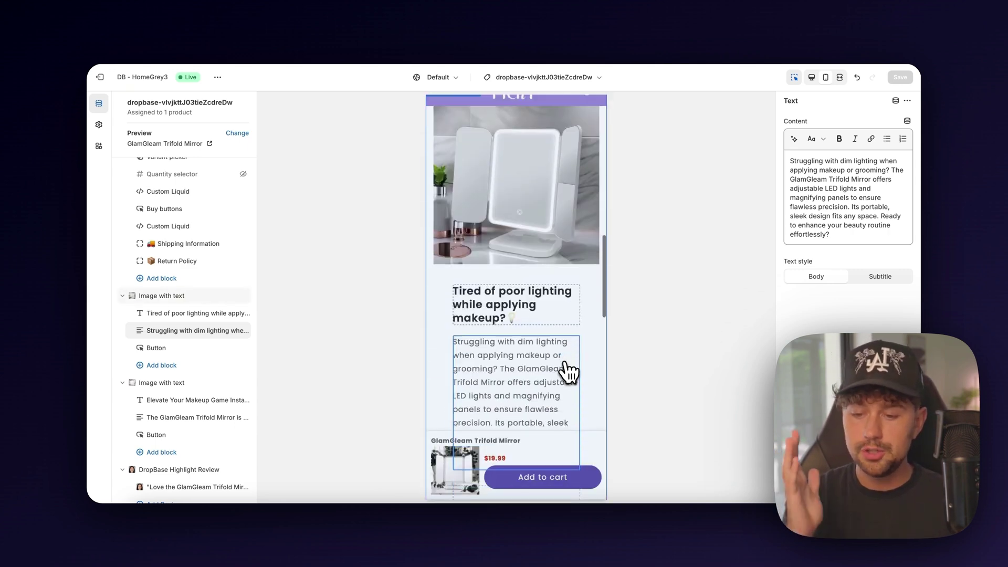
pyautogui.scroll(-8, 581, 316)
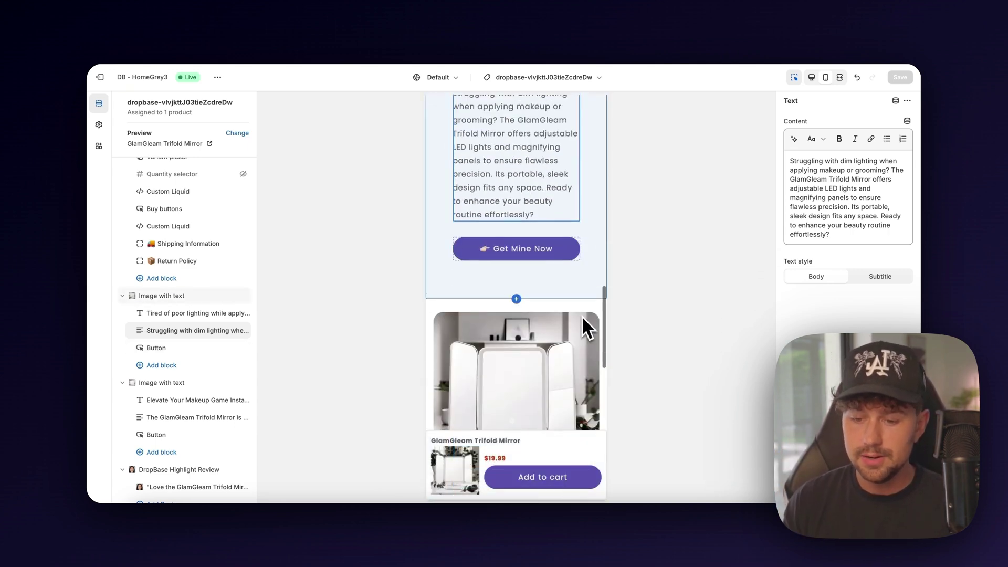
pyautogui.scroll(-5, 582, 315)
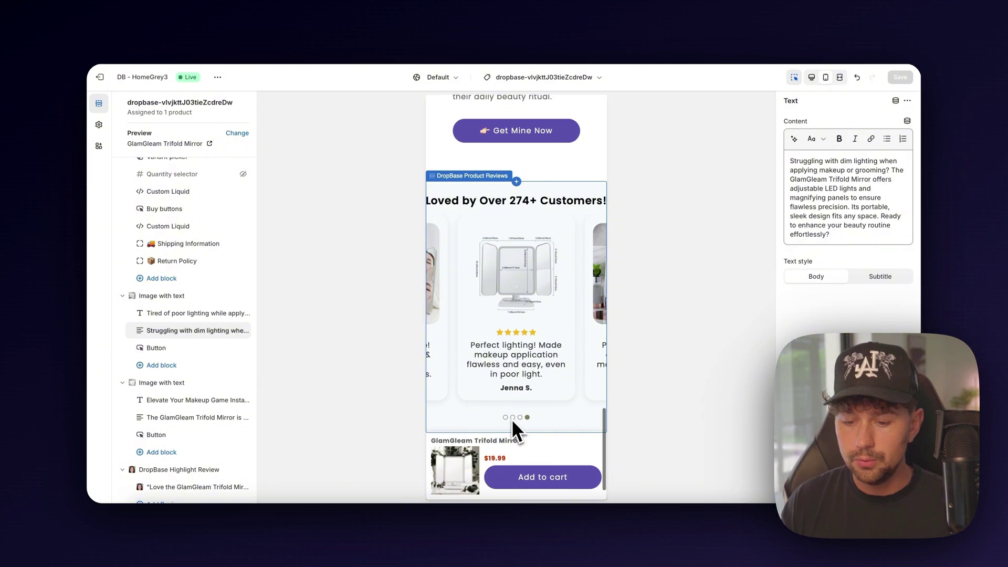
pyautogui.click(514, 418)
pyautogui.scroll(10, 531, 301)
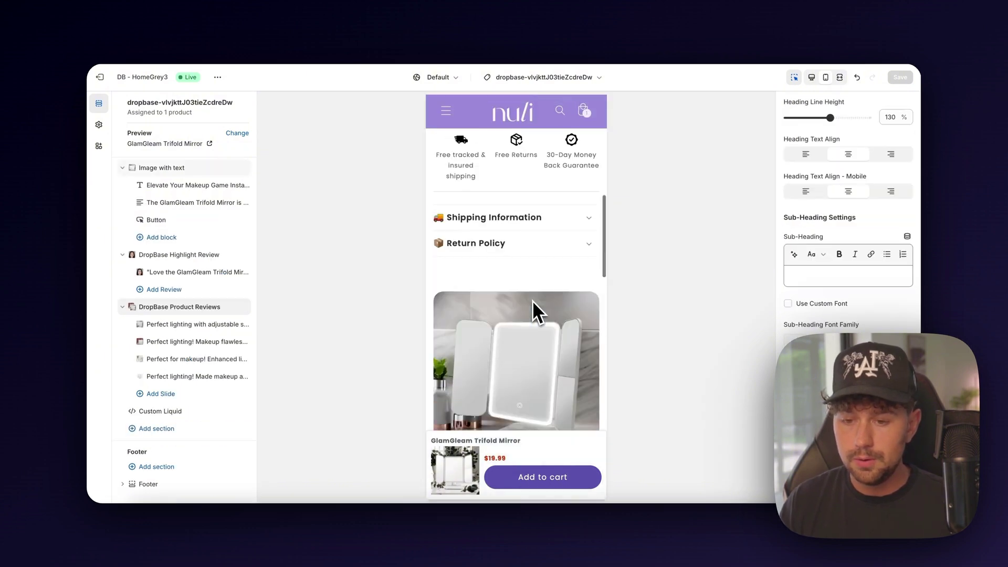
pyautogui.scroll(5, 532, 302)
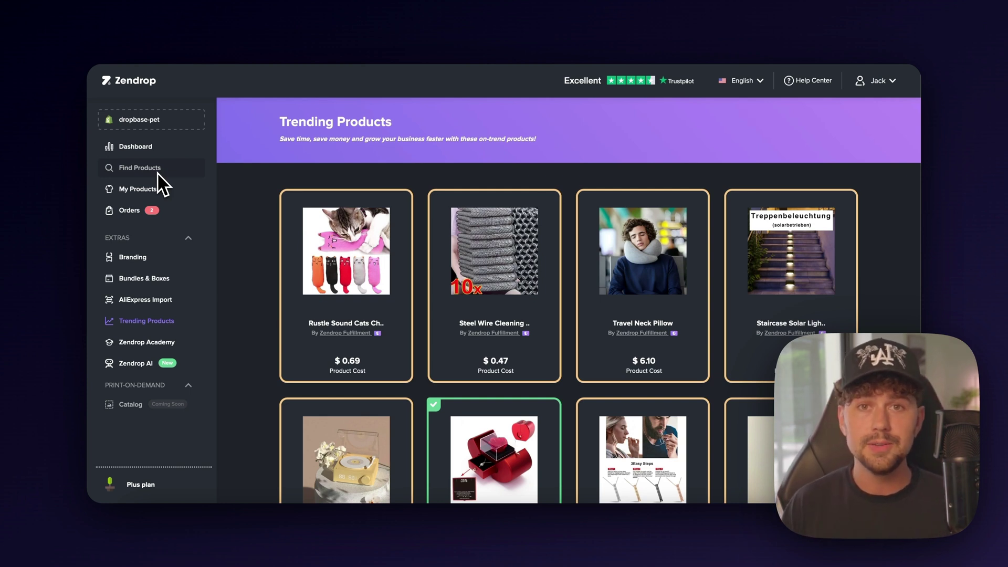
# Step: On Zendrop's Orders page, turn on Auto fulfillment, check its mode options, and enable Branding
pyautogui.click(129, 210)
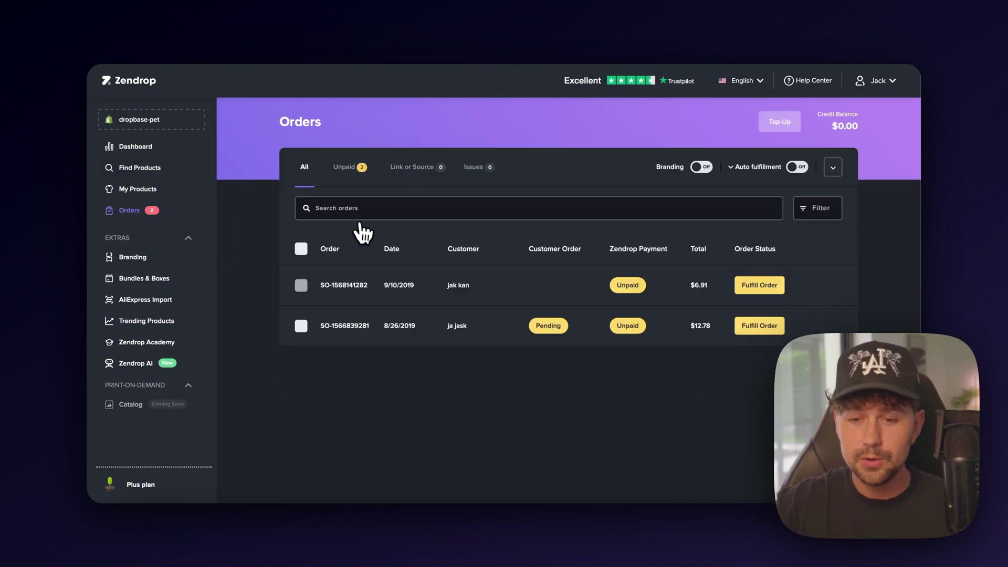
pyautogui.click(798, 167)
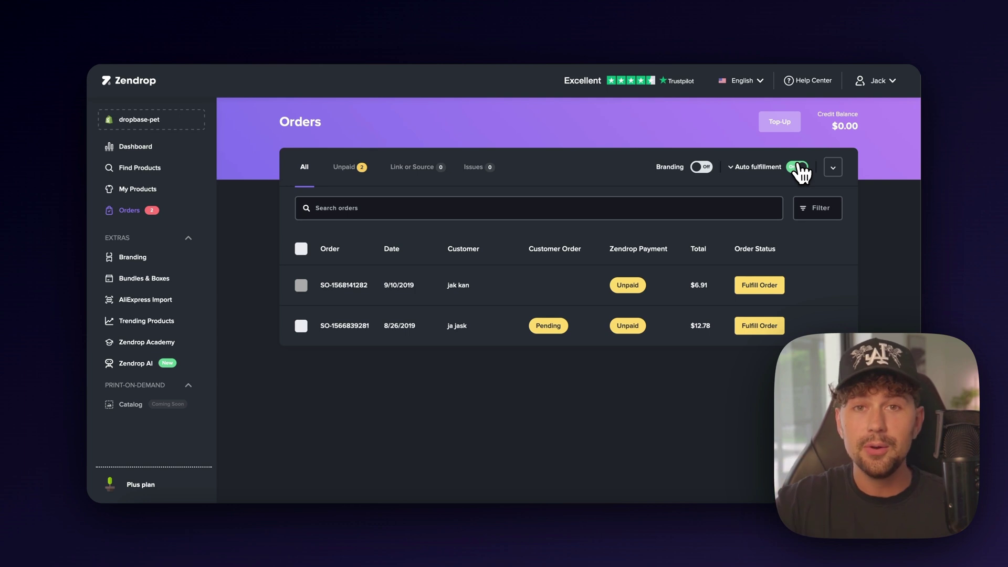
pyautogui.click(737, 167)
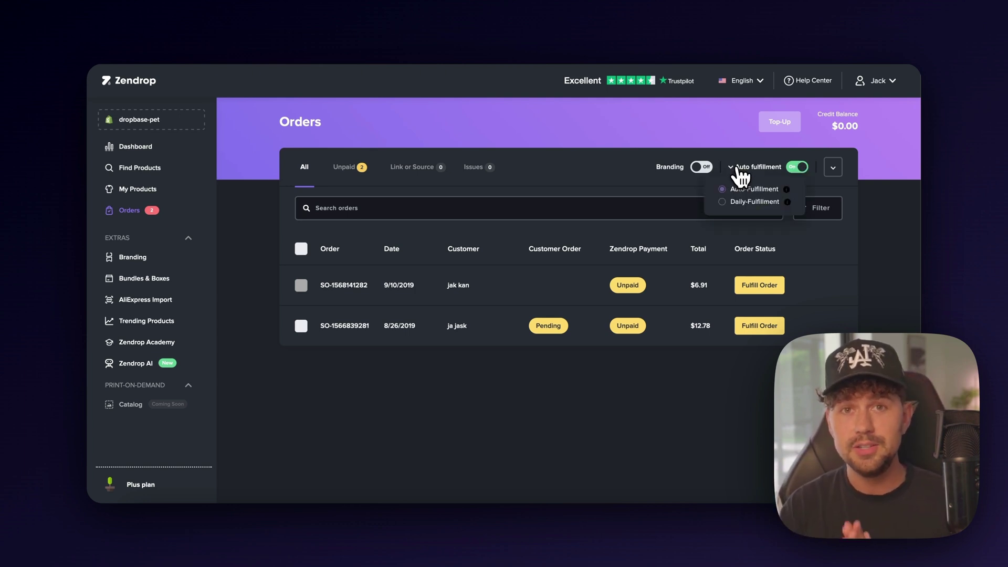
pyautogui.click(701, 166)
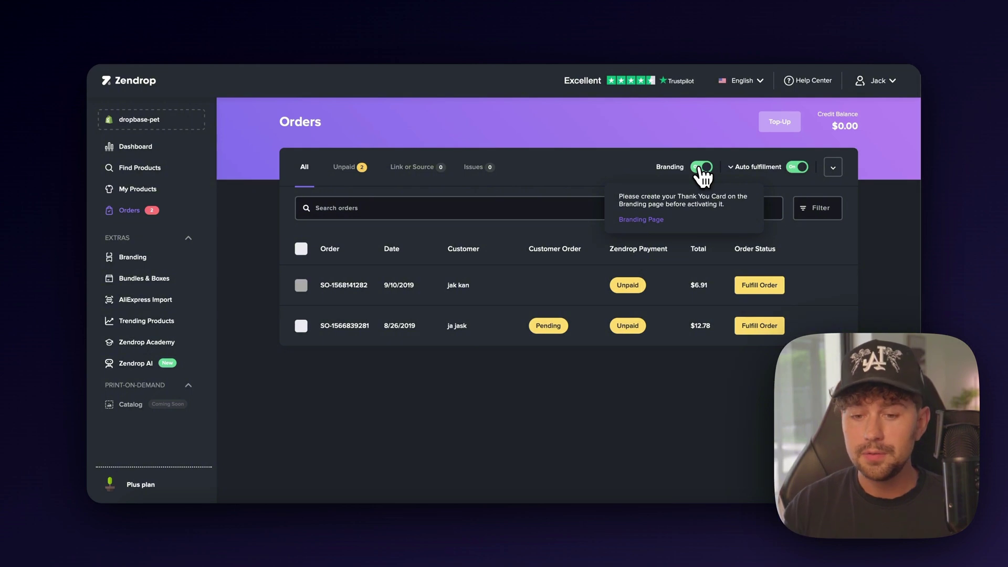